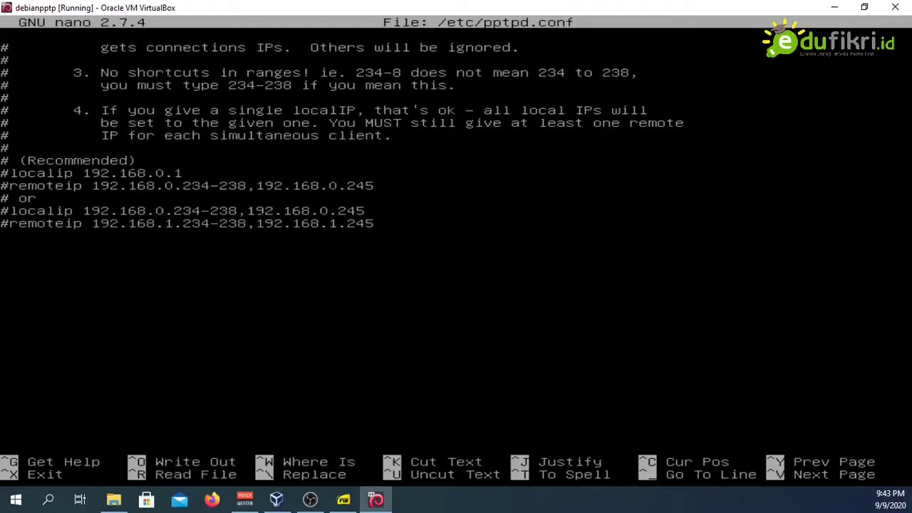
Step: Add 'localip 192.168.56.2' to pptpd.conf, taking the address from the jobsheet, and begin a remoteip line
type("localip")
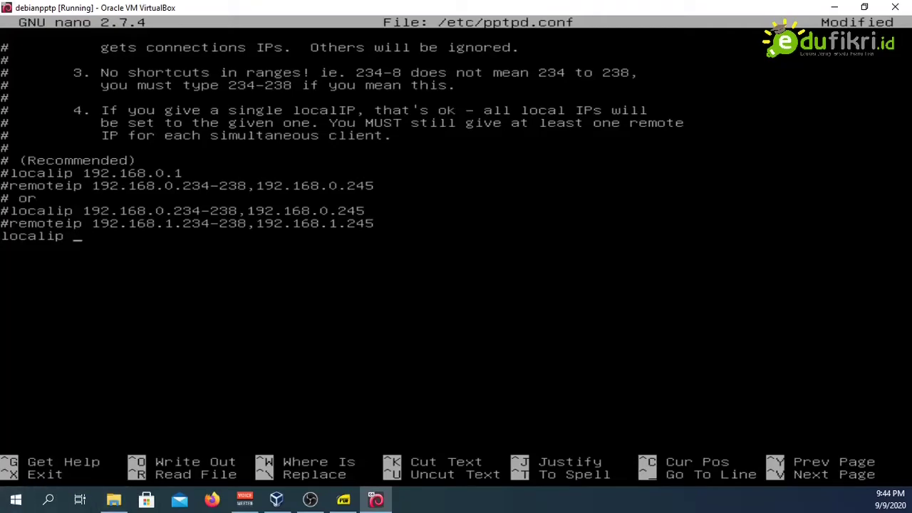
left_click(343, 499)
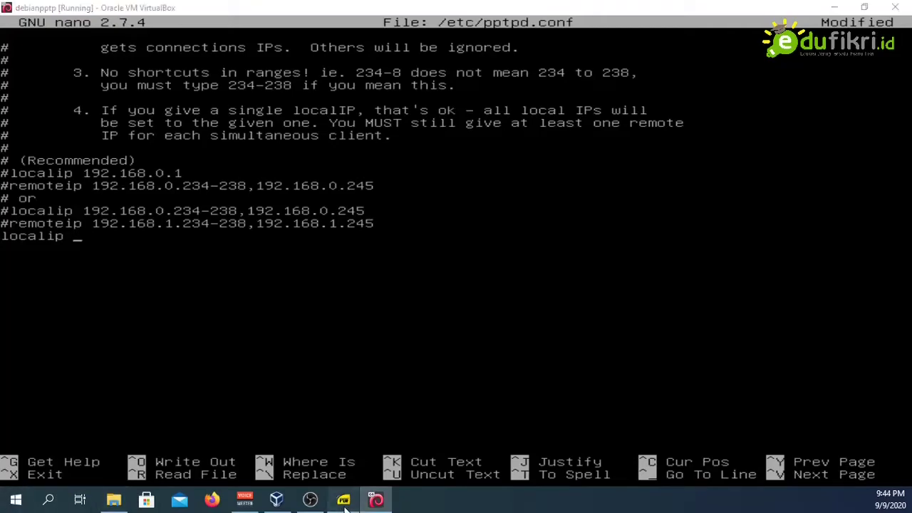
scroll(306, 206, "up", 3)
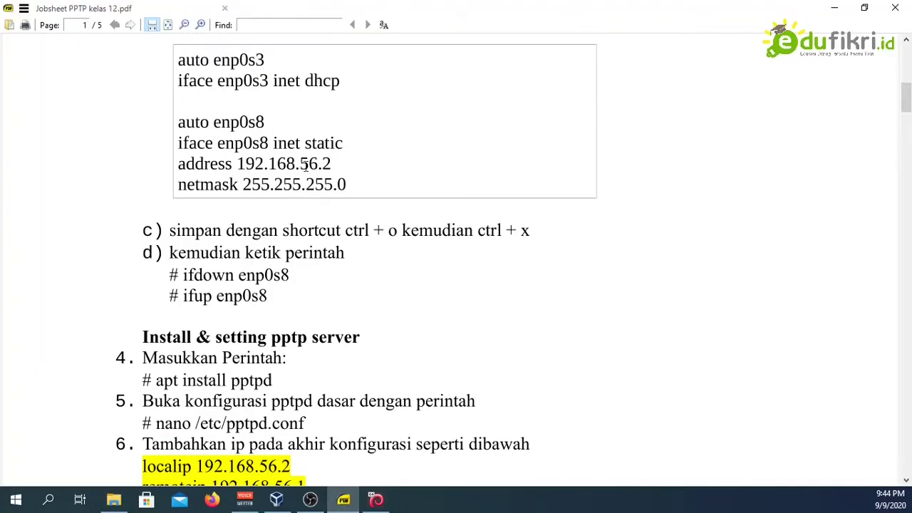
left_click_drag(237, 163, 332, 166)
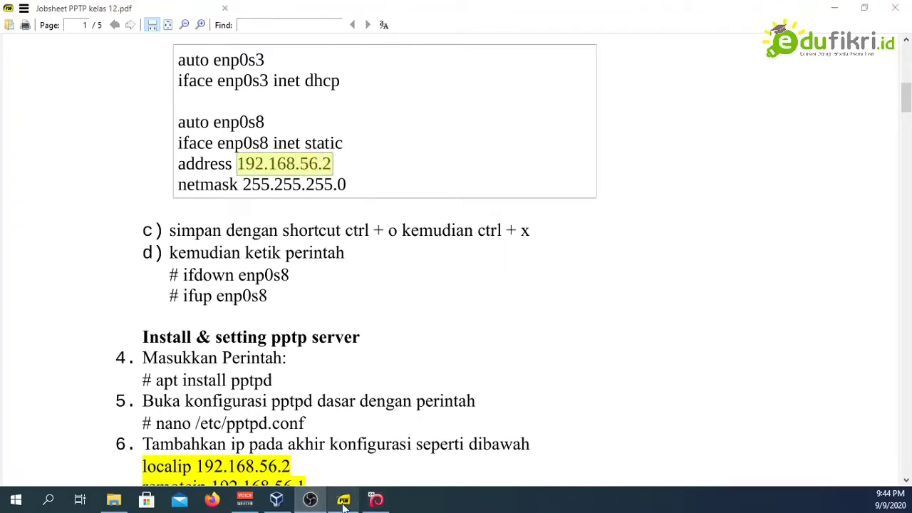
left_click(374, 500)
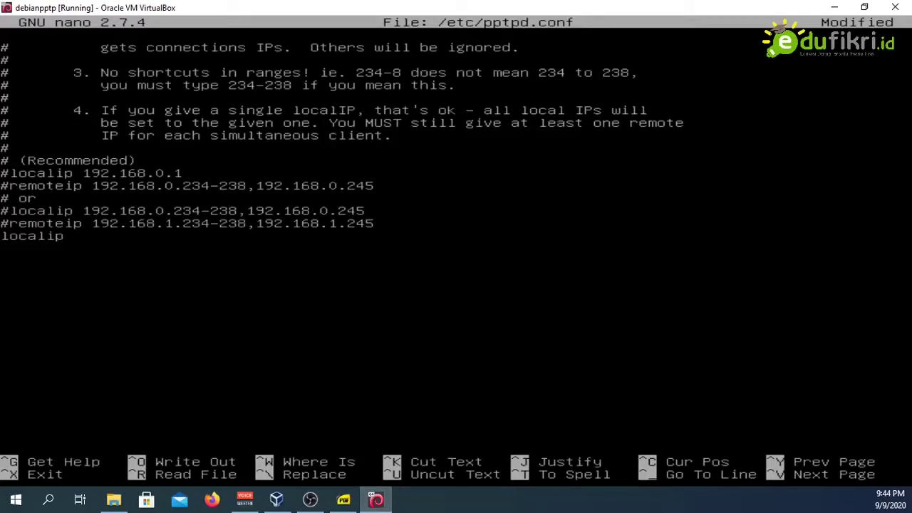
type("192.168.56.2")
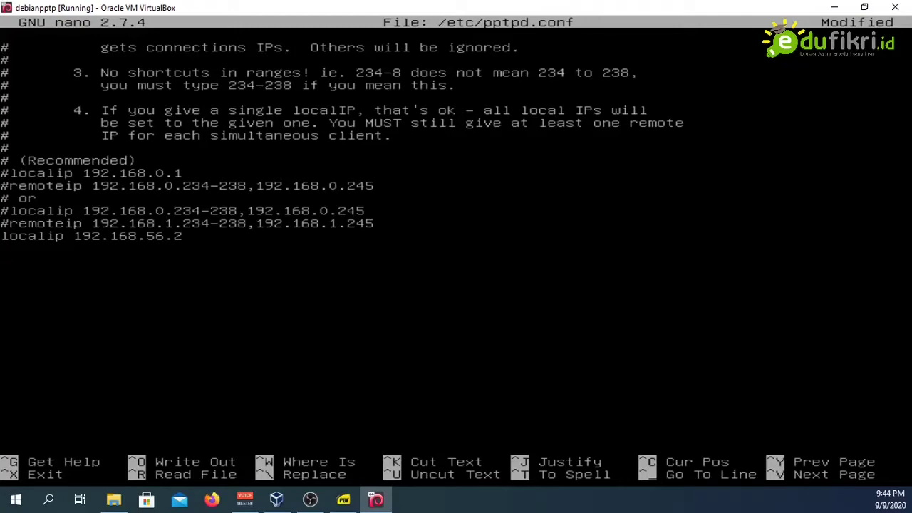
key("Return")
type("remoteip")
left_click(271, 505)
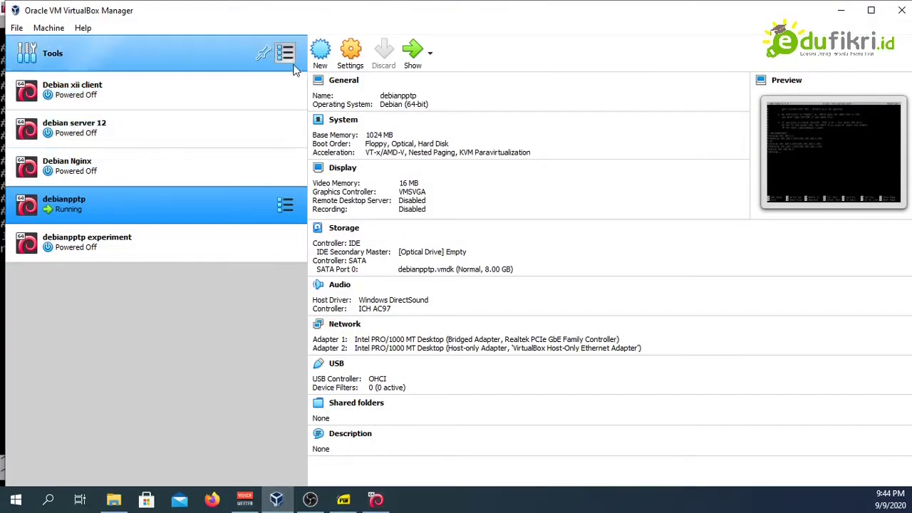
left_click(292, 54)
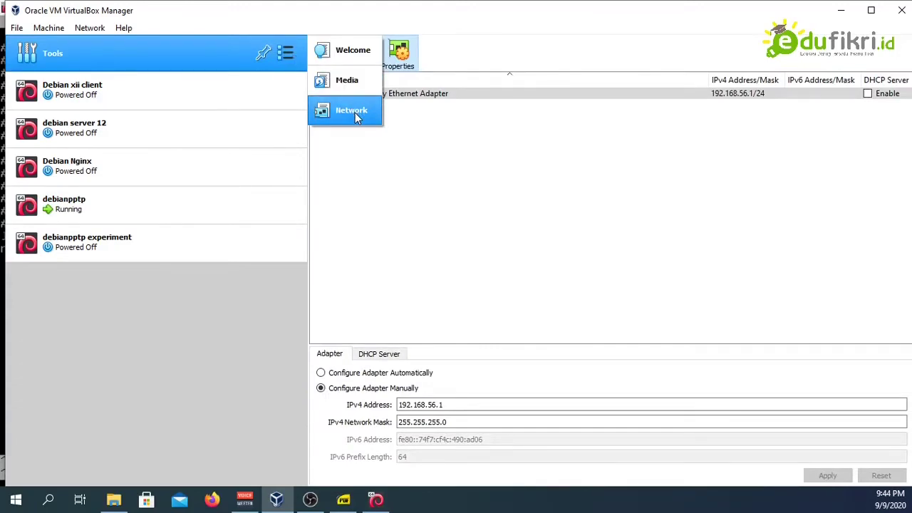
left_click(332, 60)
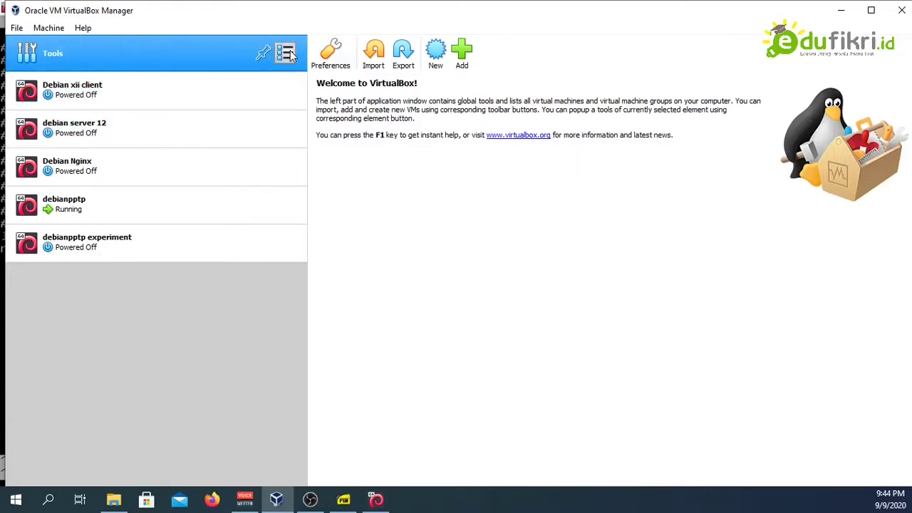
left_click(285, 54)
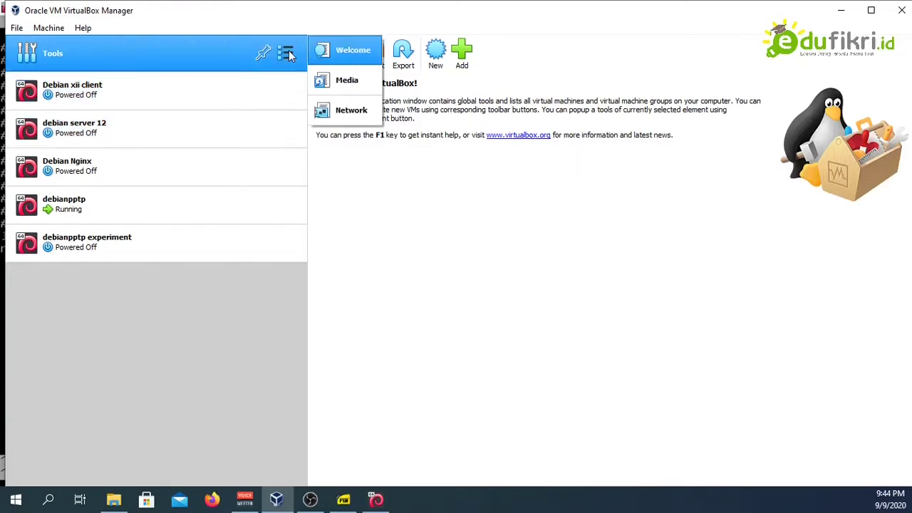
left_click(348, 110)
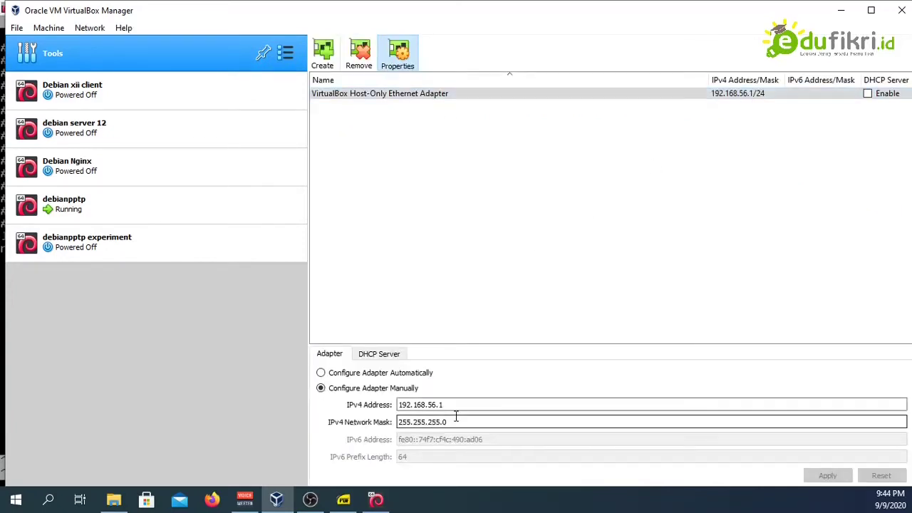
left_click(16, 499)
key("Escape")
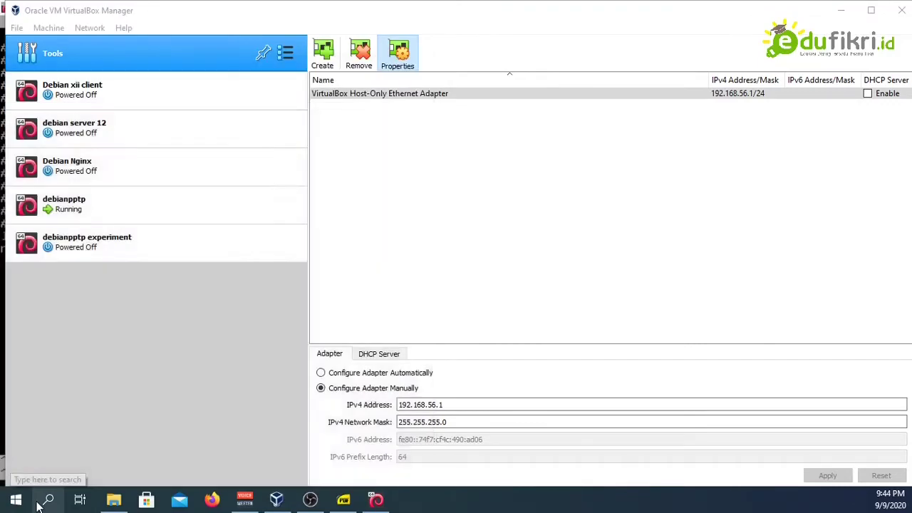
left_click(41, 503)
type("mag")
key("Return")
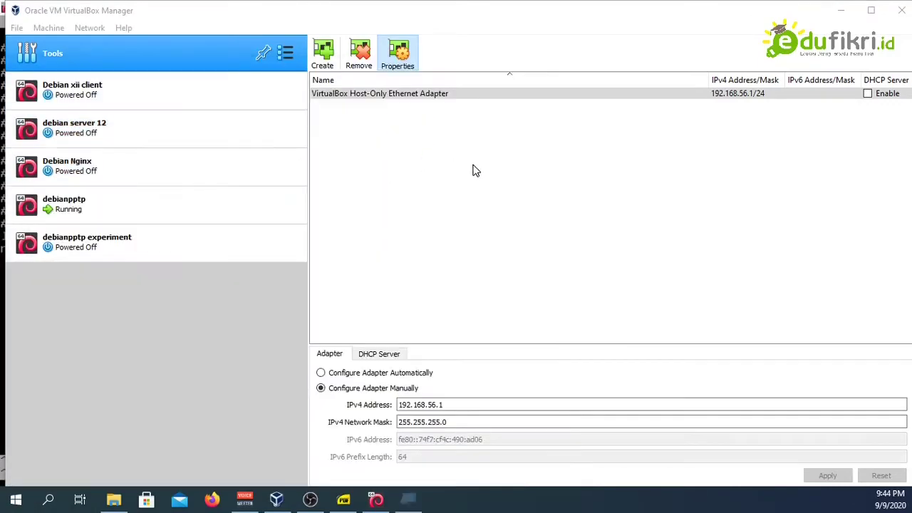
left_click(458, 63)
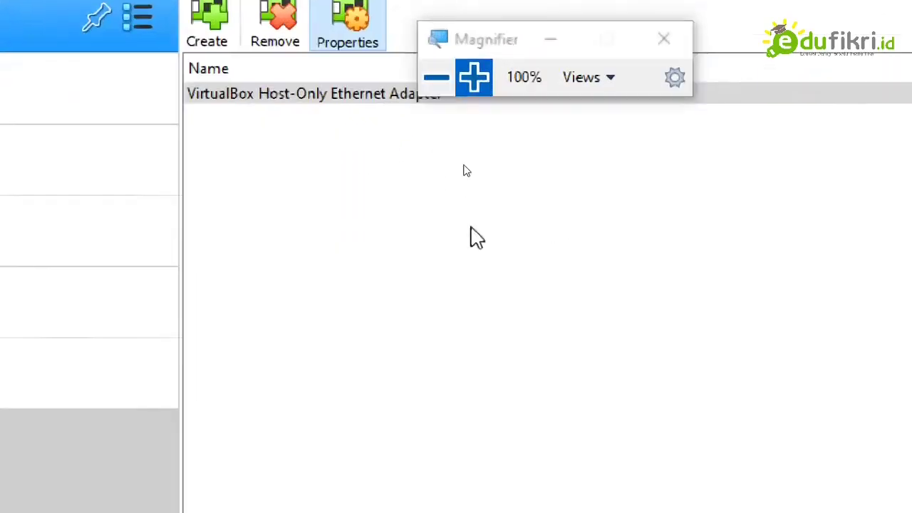
left_click_drag(398, 483, 504, 484)
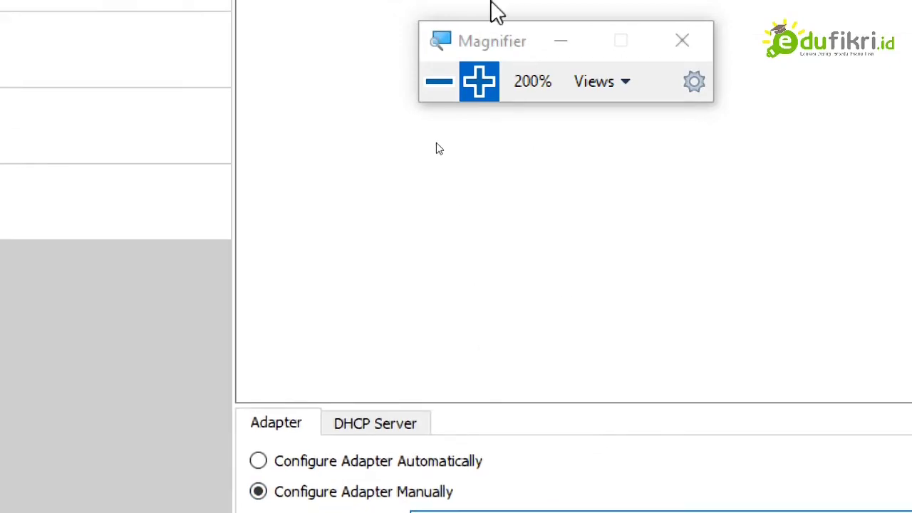
left_click(439, 82)
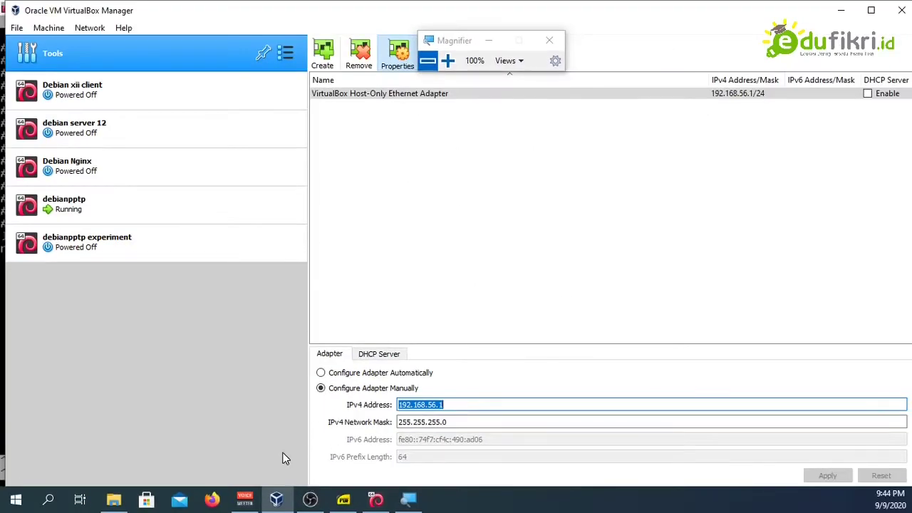
left_click(376, 499)
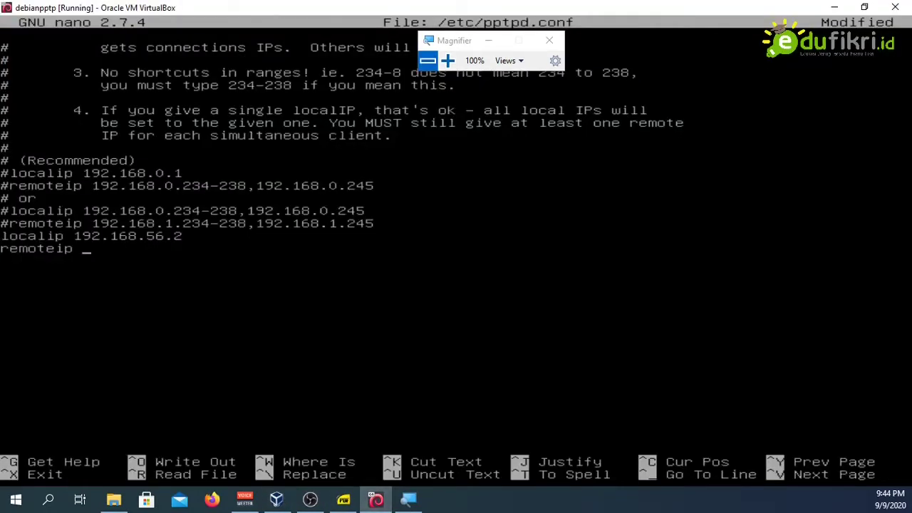
Step: Complete the line as remoteip 192.168.56.1, save pptpd.conf and exit nano
type("192.168.56.1")
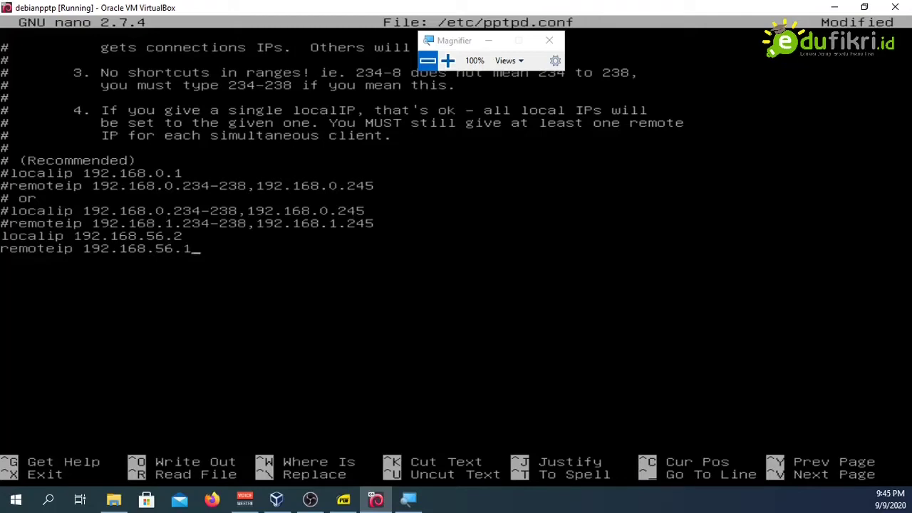
key("ctrl+o")
key("Return")
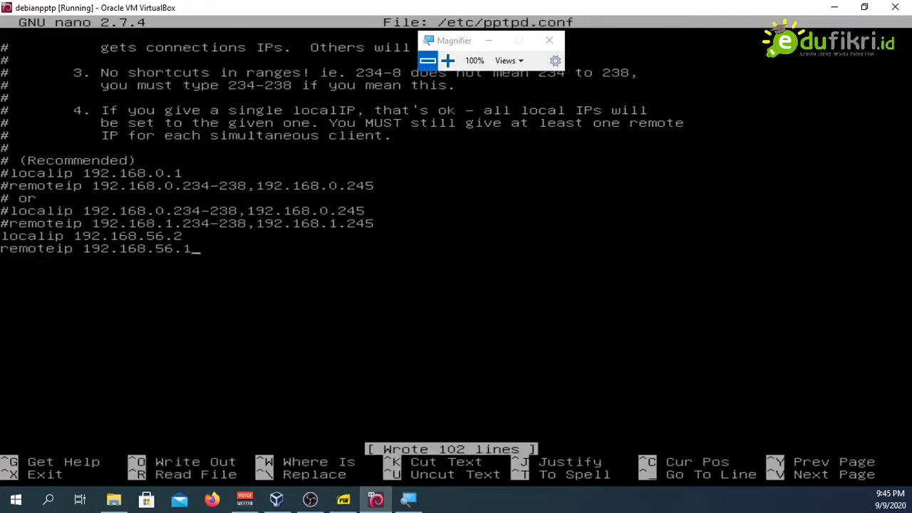
key("ctrl+x")
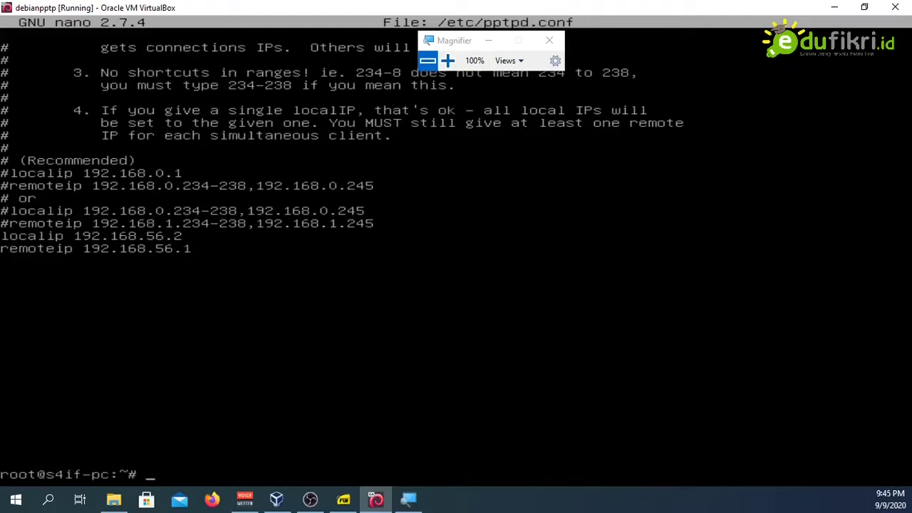
Step: Look up the pptpd-options file path in step 8 of the jobsheet, then return to the VM
left_click(344, 500)
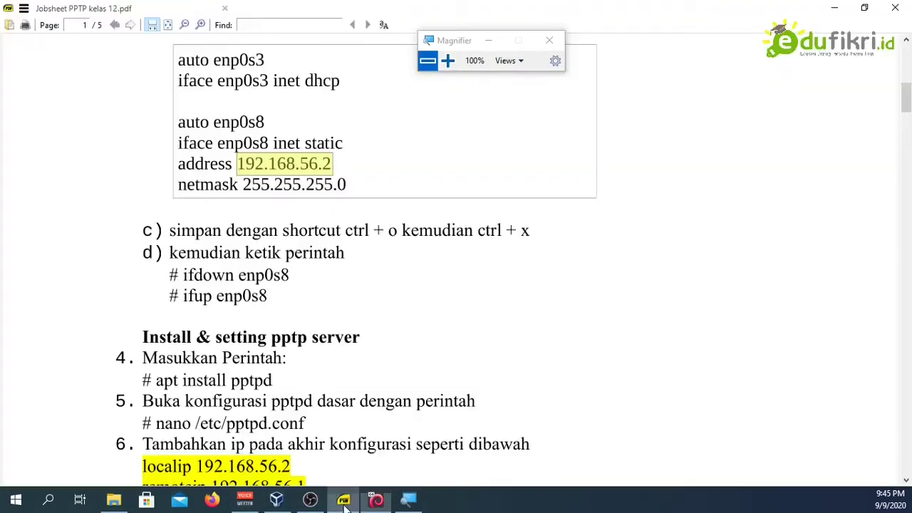
scroll(253, 272, "down", 5)
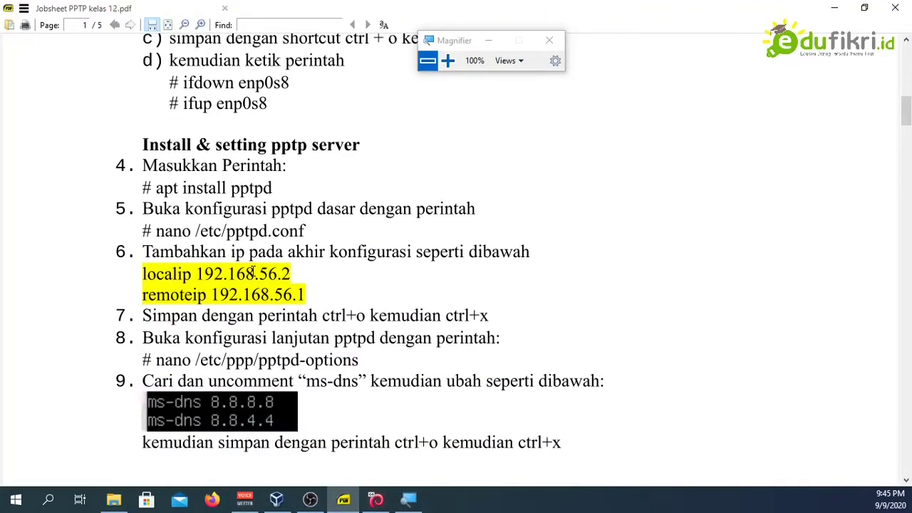
left_click_drag(253, 272, 304, 375)
left_click(307, 392)
left_click_drag(171, 361, 319, 364)
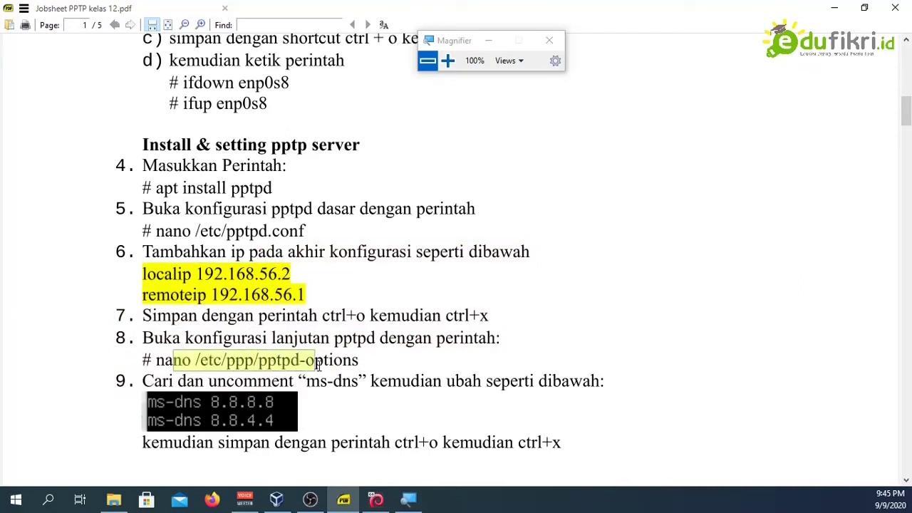
left_click(340, 362)
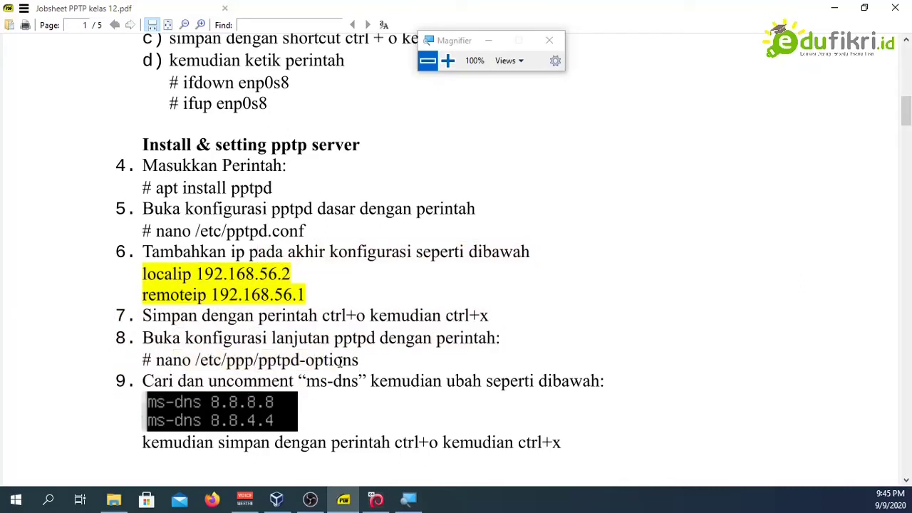
left_click_drag(254, 360, 363, 361)
left_click(306, 412)
left_click(378, 497)
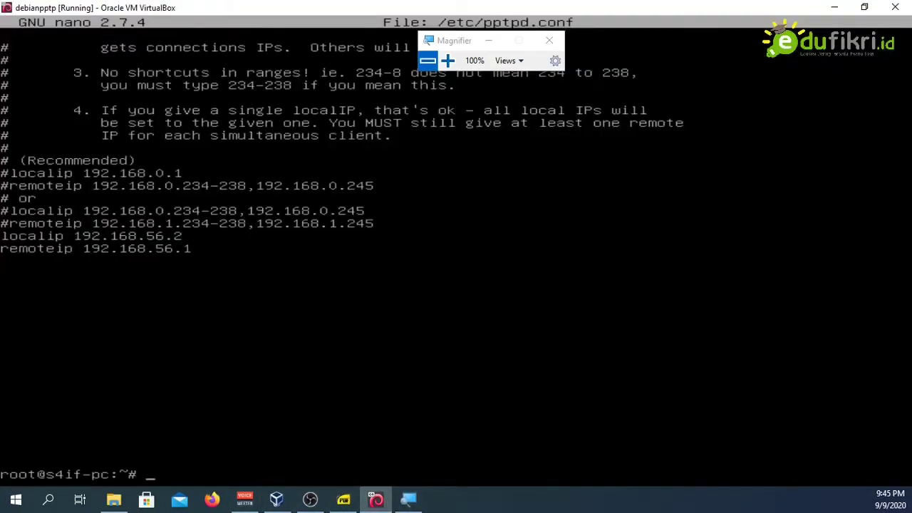
Step: Run nano /etc/ppp/pptpd-options from the root shell, using Tab completion for the path
type("nano /etc/PP")
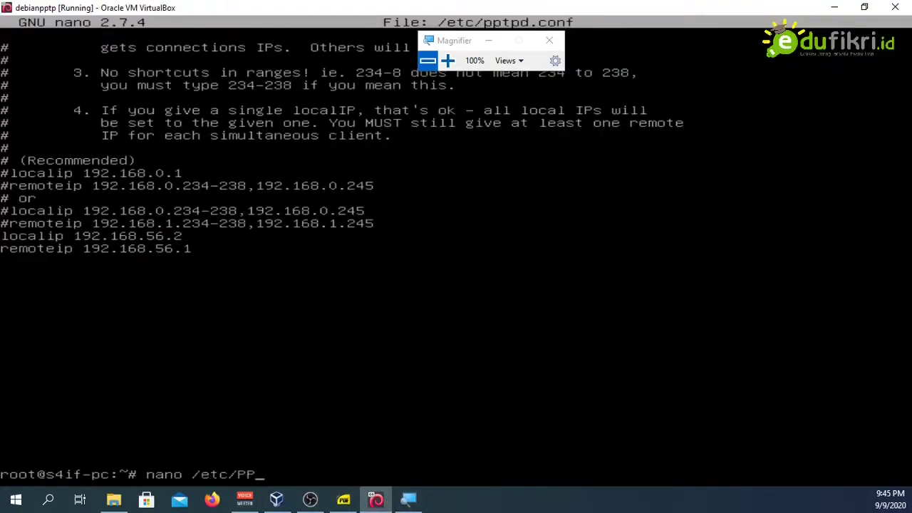
key("BackSpace")
key("BackSpace")
type("pp")
key("Tab")
key("Tab")
type("p")
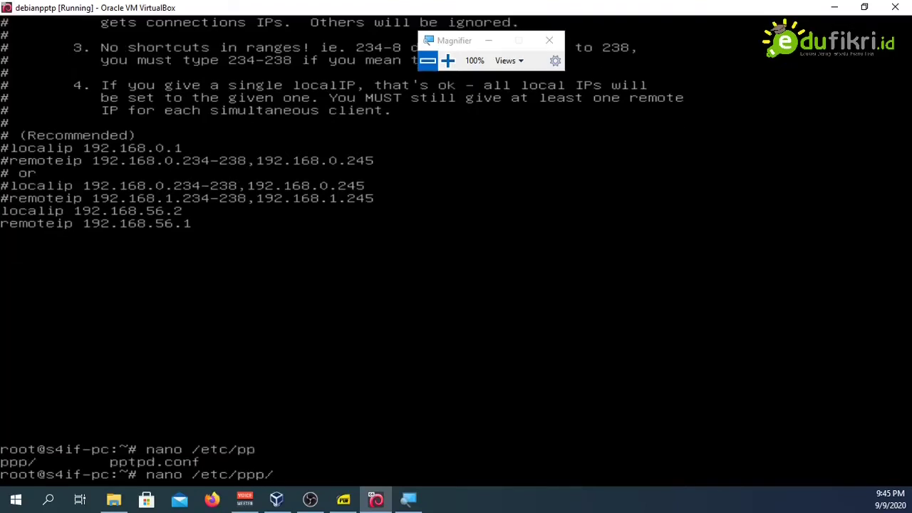
type("pp")
key("Tab")
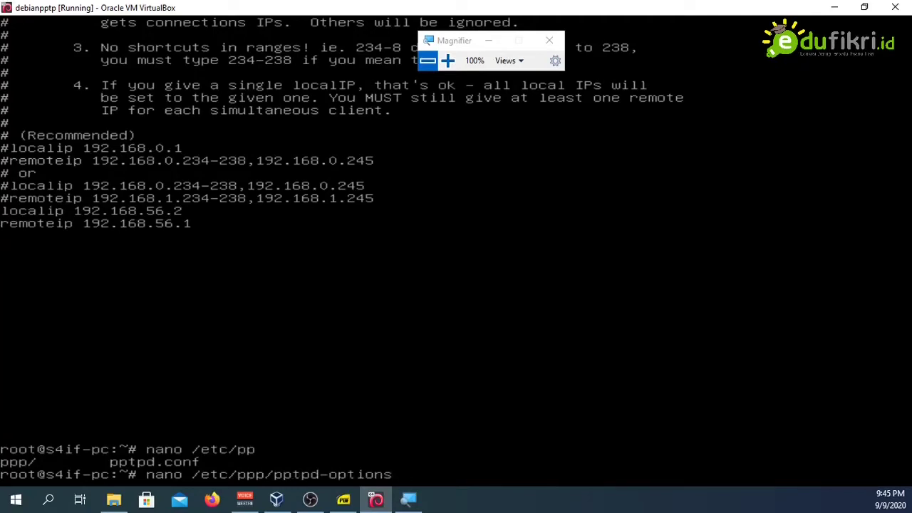
key("Return")
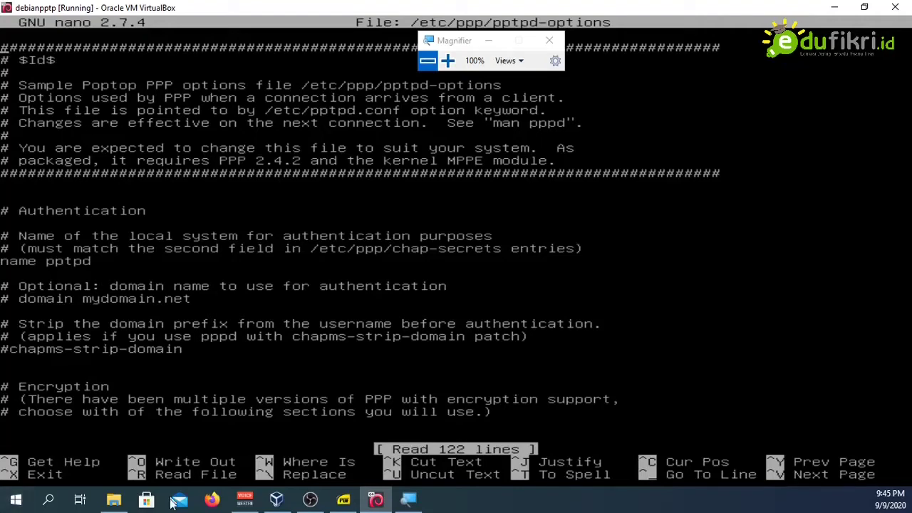
Step: Check the ms-dns instruction in the jobsheet before editing pptpd-options
left_click(344, 501)
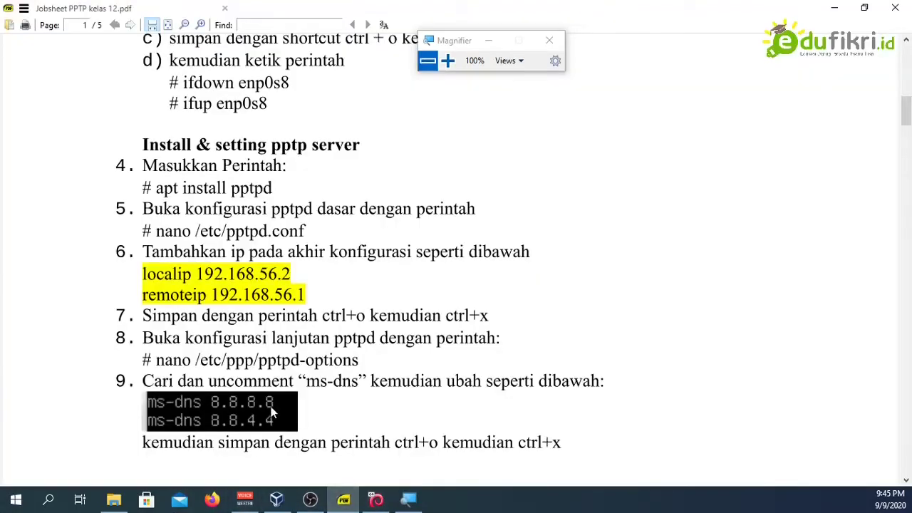
scroll(336, 338, "down", 1)
left_click_drag(307, 318, 359, 319)
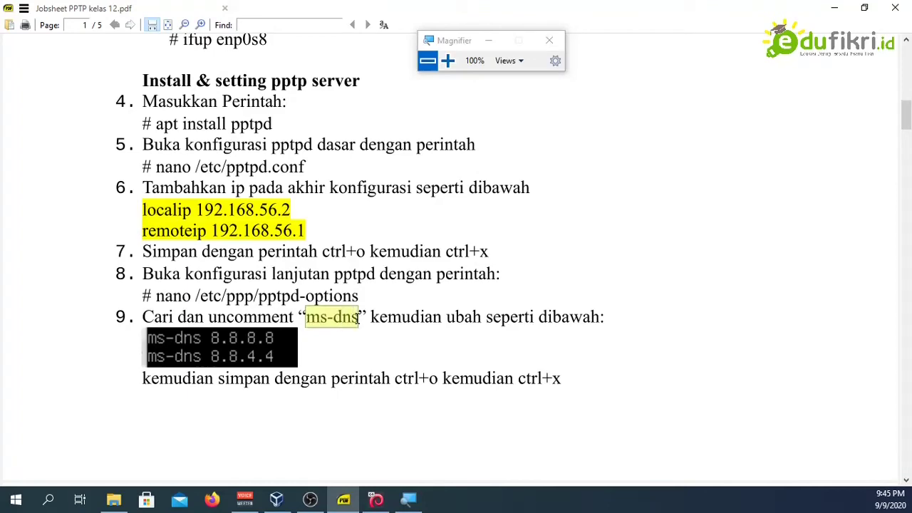
left_click(355, 319)
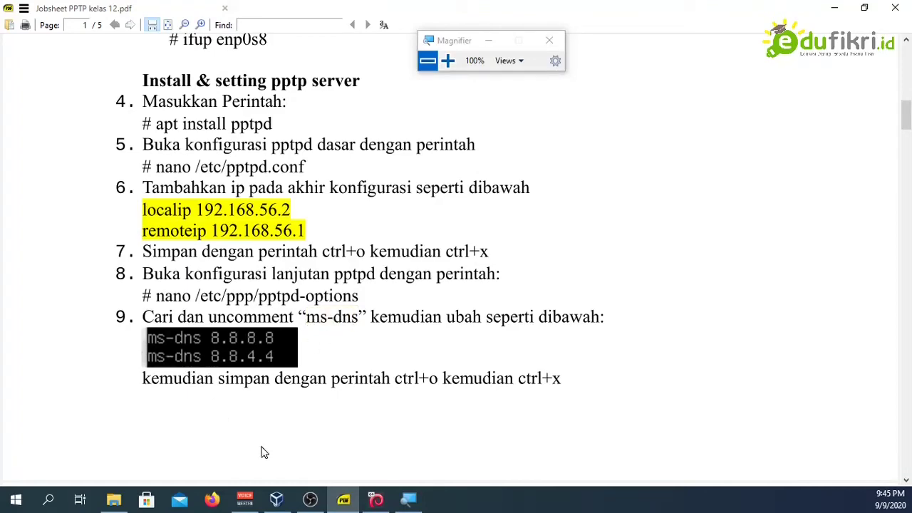
left_click(376, 500)
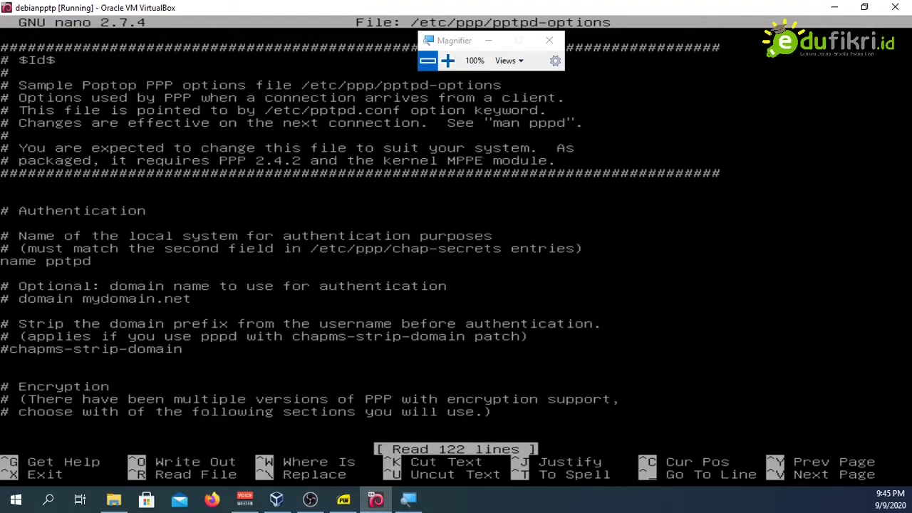
Step: Search for ms-dns, uncomment the first line and set it to 8.8.8.8
key("ctrl+w")
type("m")
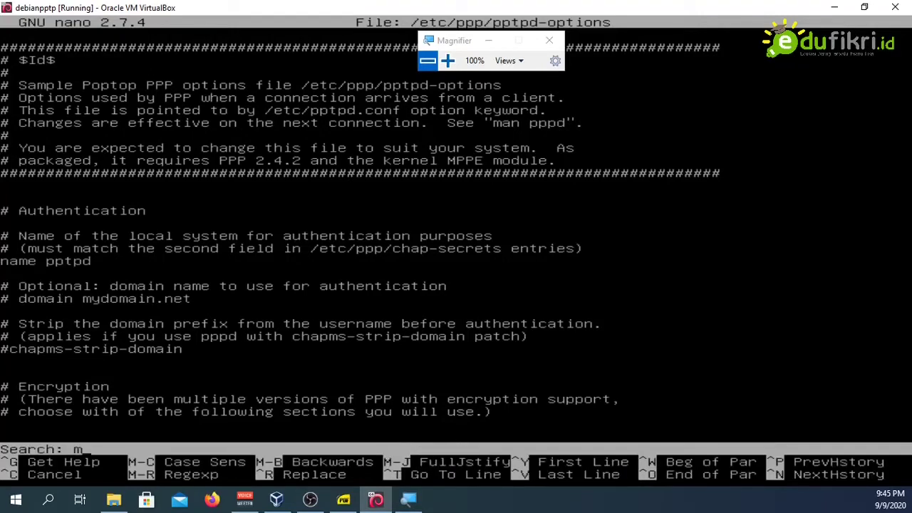
type("s-dns")
key("Return")
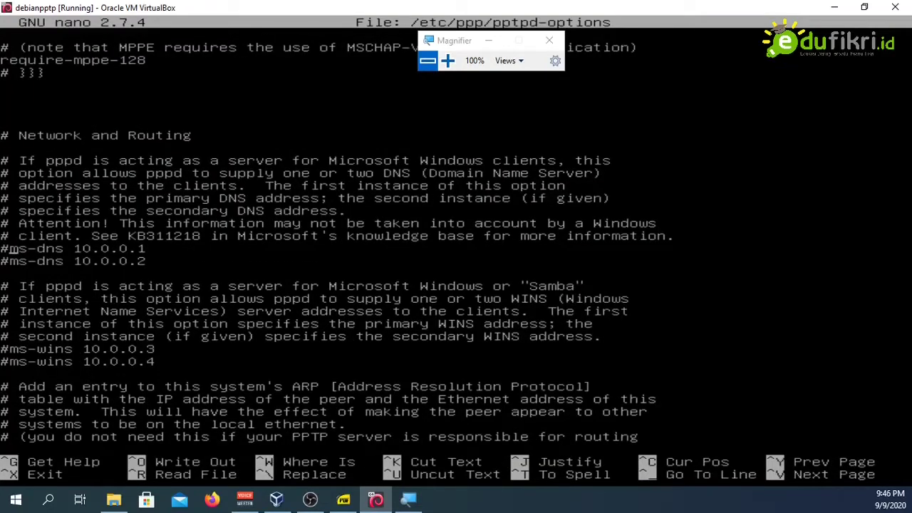
key("BackSpace")
key("BackSpace")
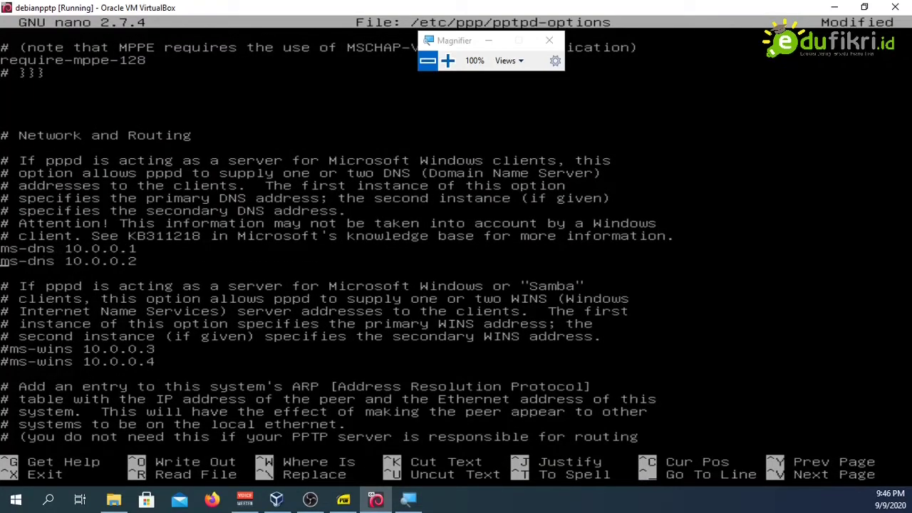
key("Right")
key("Right")
key("Right")
key("Right")
key("Right")
key("Right")
key("Right")
key("Right")
key("Right")
key("Right")
key("Right")
key("Right")
key("Right")
key("BackSpace")
key("BackSpace")
key("BackSpace")
key("BackSpace")
key("BackSpace")
key("BackSpace")
key("BackSpace")
key("BackSpace")
type("8.8.8.8")
Step: Uncomment the second ms-dns line as 8.8.4.4, then save pptpd-options and exit nano
key("Down")
key("Right")
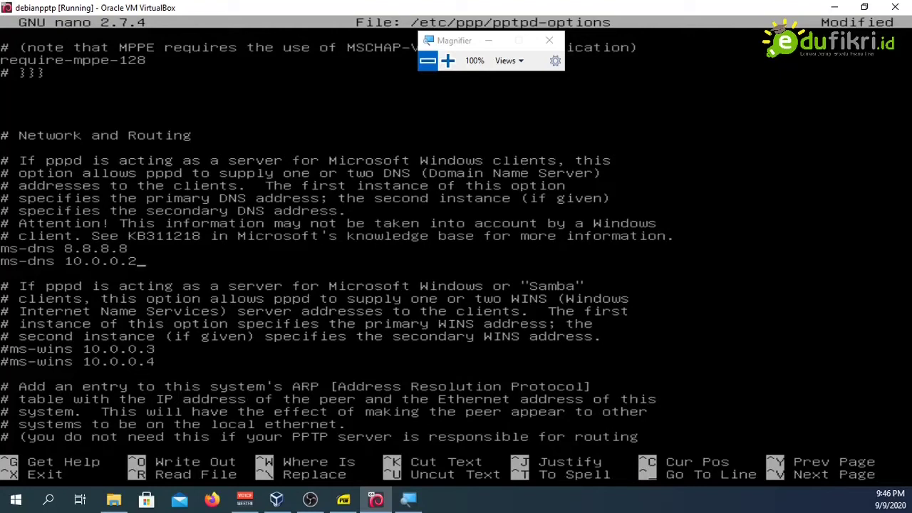
key("BackSpace")
key("BackSpace")
key("BackSpace")
key("BackSpace")
key("BackSpace")
key("BackSpace")
key("BackSpace")
key("BackSpace")
type("8.8.4.4")
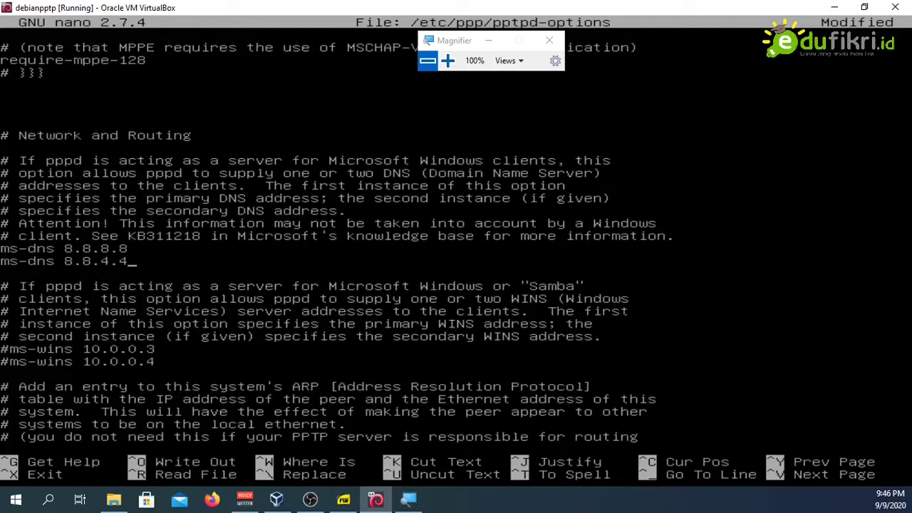
key("ctrl+o")
key("Return")
key("ctrl+x")
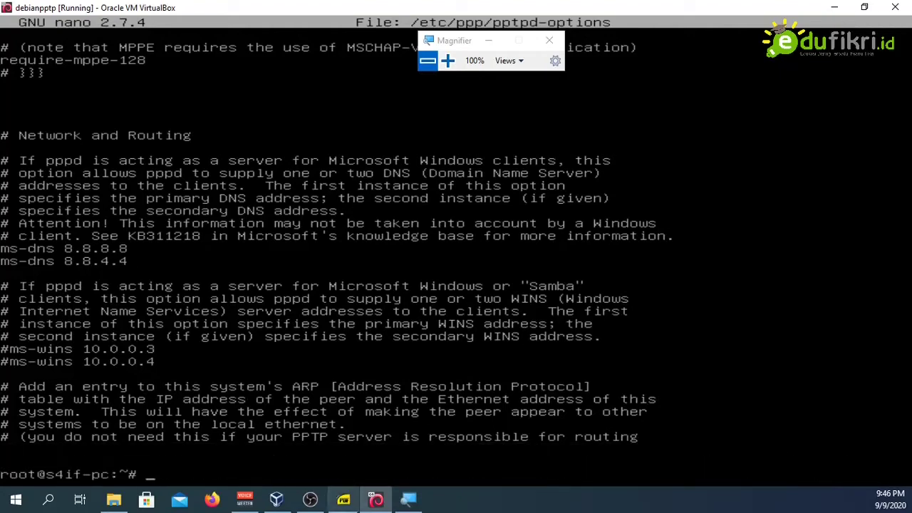
Step: Review jobsheet steps 10–11 on the /etc/ppp/chap-secrets path and user entry format
left_click(344, 500)
scroll(352, 298, "down", 8)
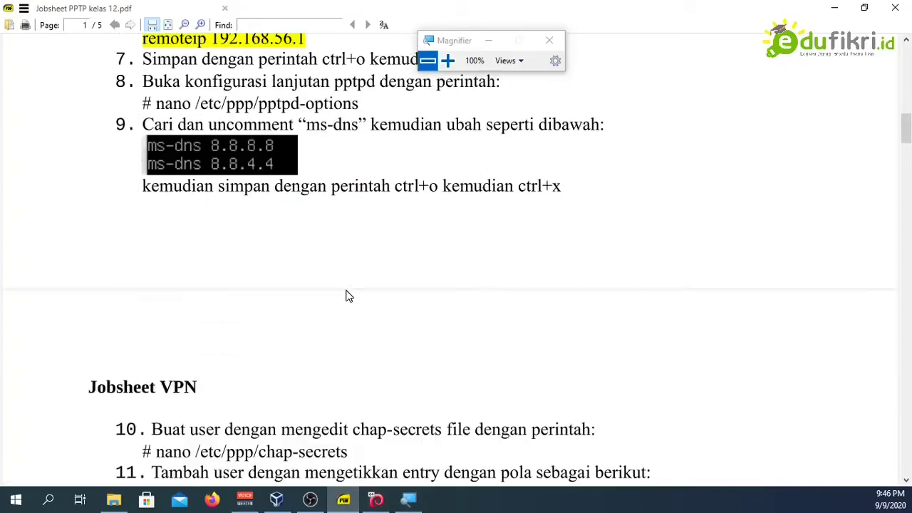
left_click_drag(255, 209, 338, 271)
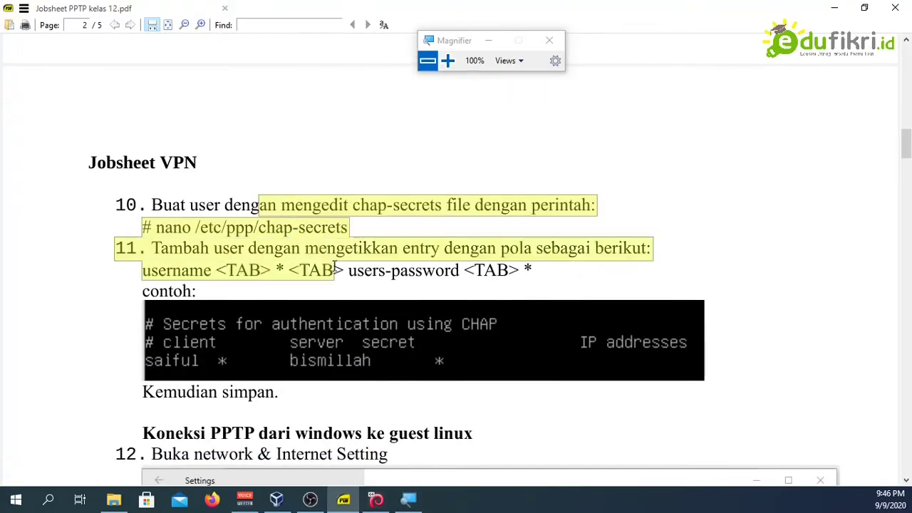
left_click(335, 269)
left_click_drag(298, 227, 325, 295)
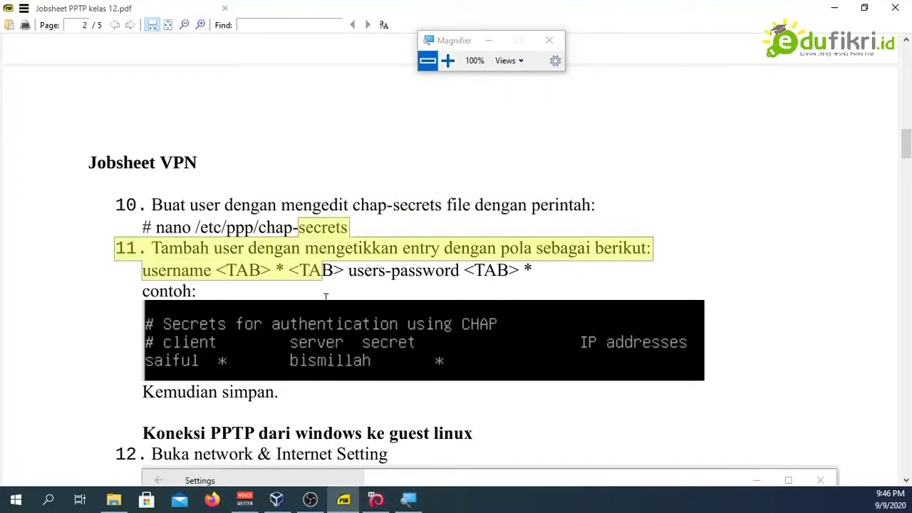
left_click(322, 295)
left_click_drag(295, 228, 311, 296)
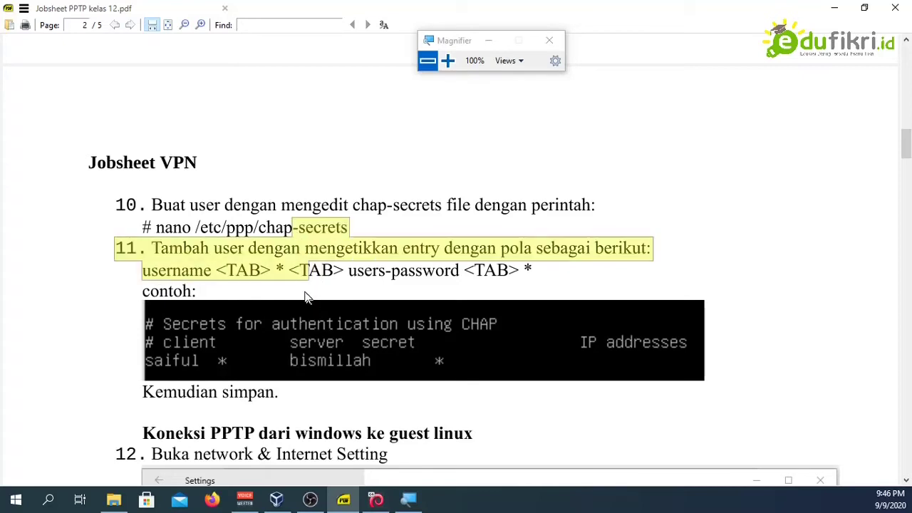
left_click(306, 297)
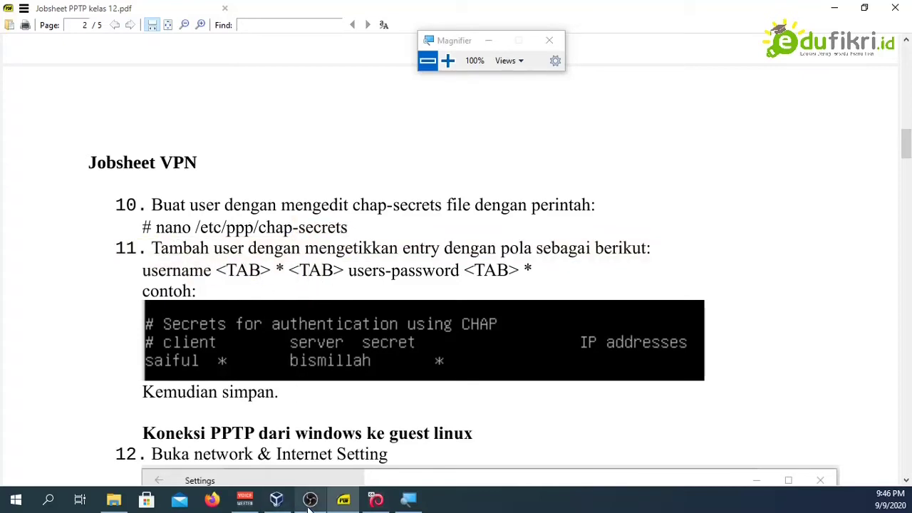
Step: Open /etc/ppp/chap-secrets in nano from the VM shell
left_click(375, 499)
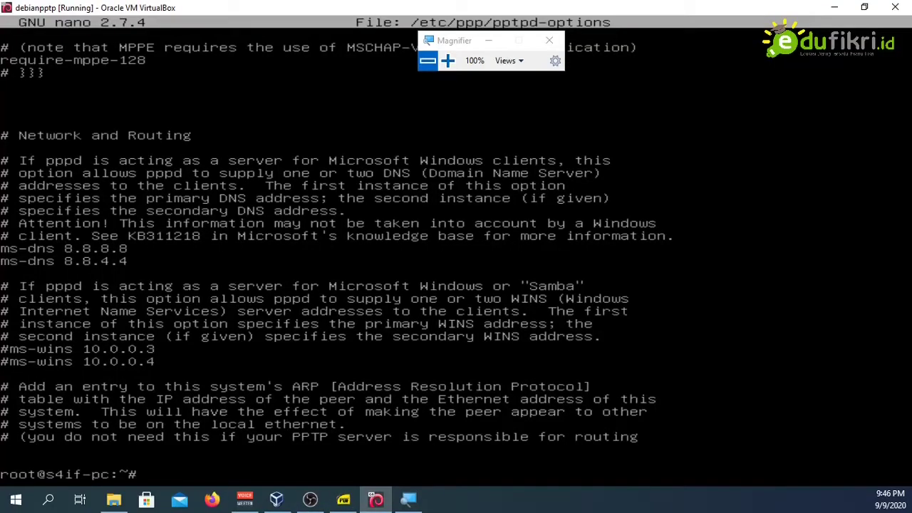
type("nano /etc/ppp//")
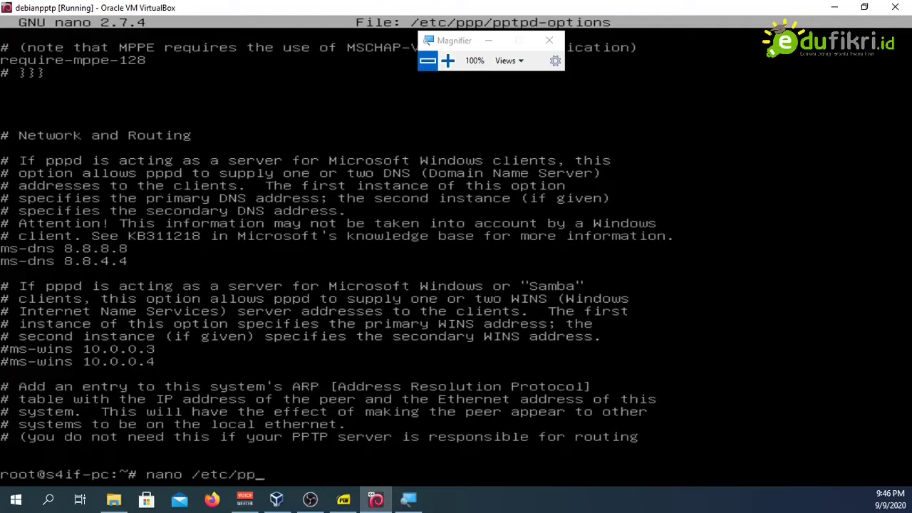
key("BackSpace")
type("ch")
key("Tab")
key("Return")
Step: Add a line with the VPN username, '*' server, its password and '*' IP, then save and exit
key("Down")
key("Down")
key("Down")
key("Down")
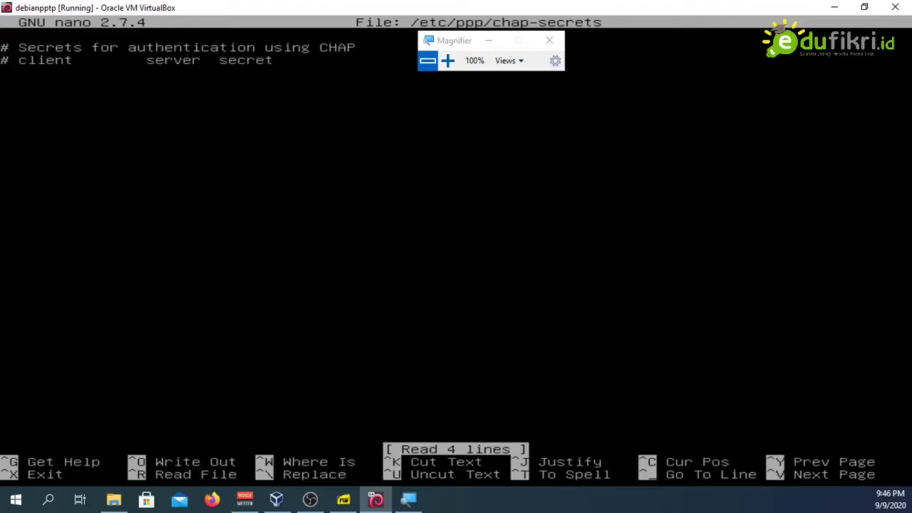
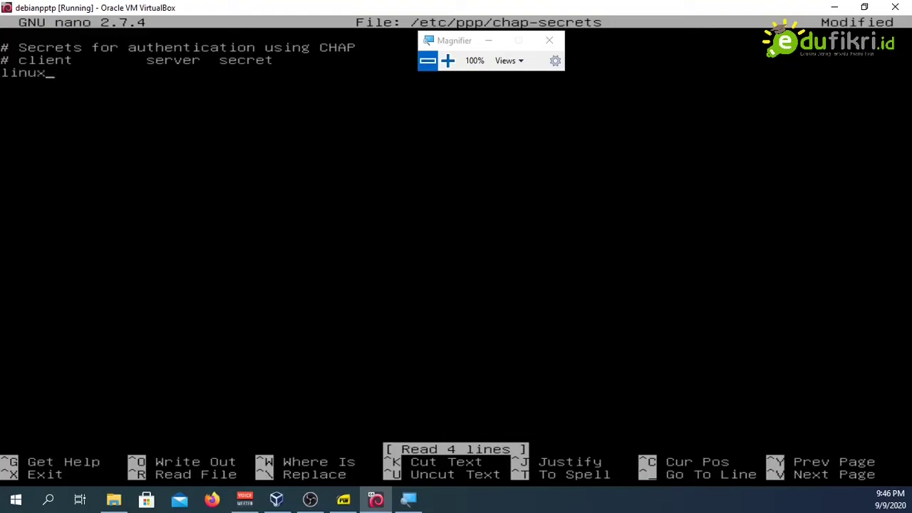
key("Tab")
key("BackSpace")
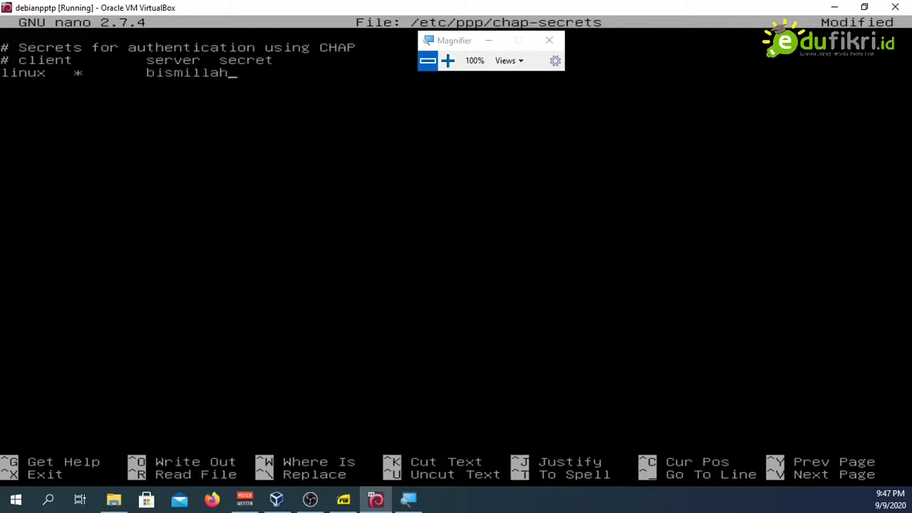
left_click_drag(452, 40, 535, 167)
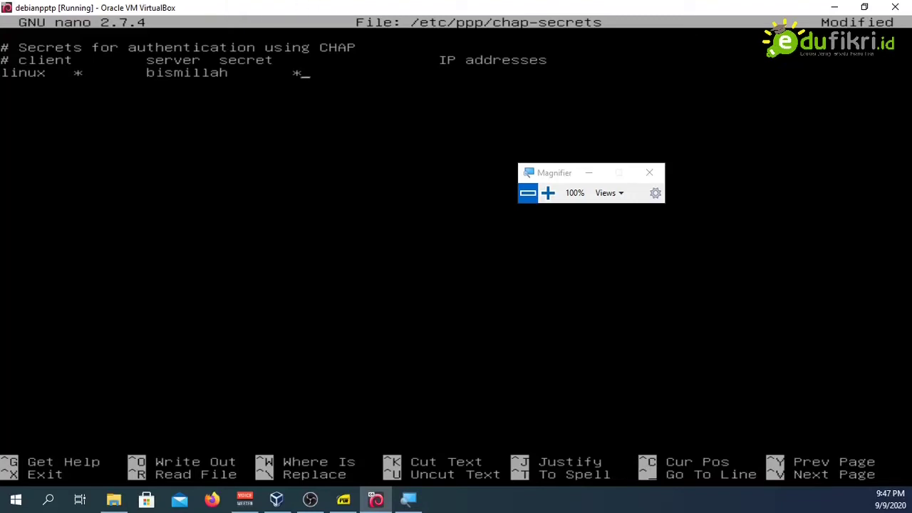
key("ctrl+o")
key("Return")
key("ctrl+x")
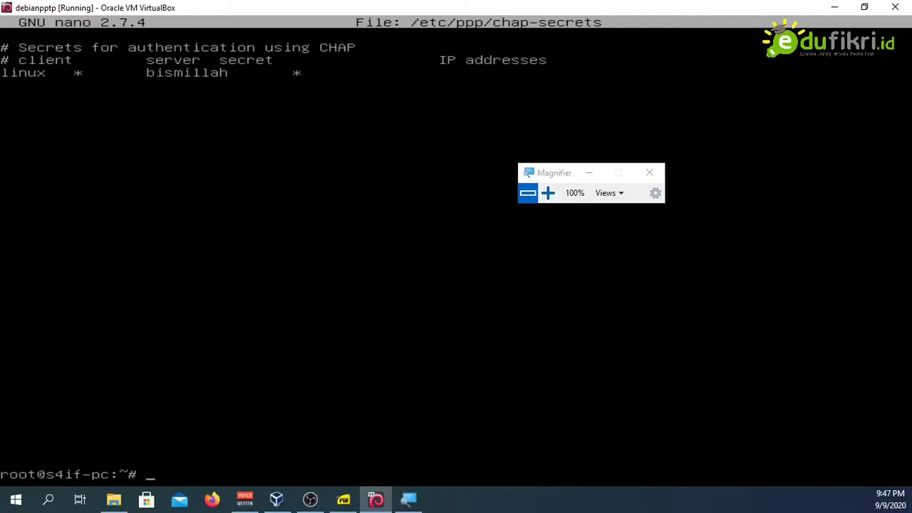
Step: Restart the PPTP server with systemctl restart pptpd.service
type("systemctl ")
type("rest")
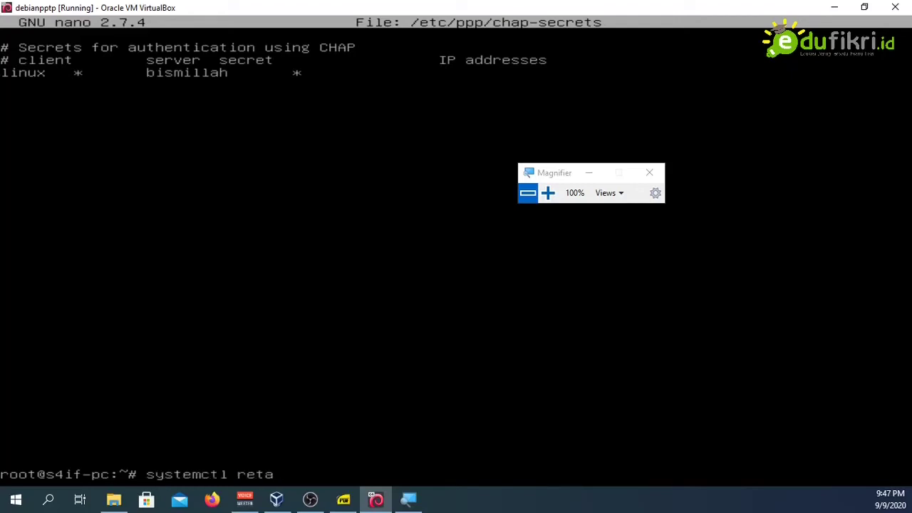
type("rat")
key("BackSpace")
key("BackSpace")
key("BackSpace")
type("art pptp")
key("Tab")
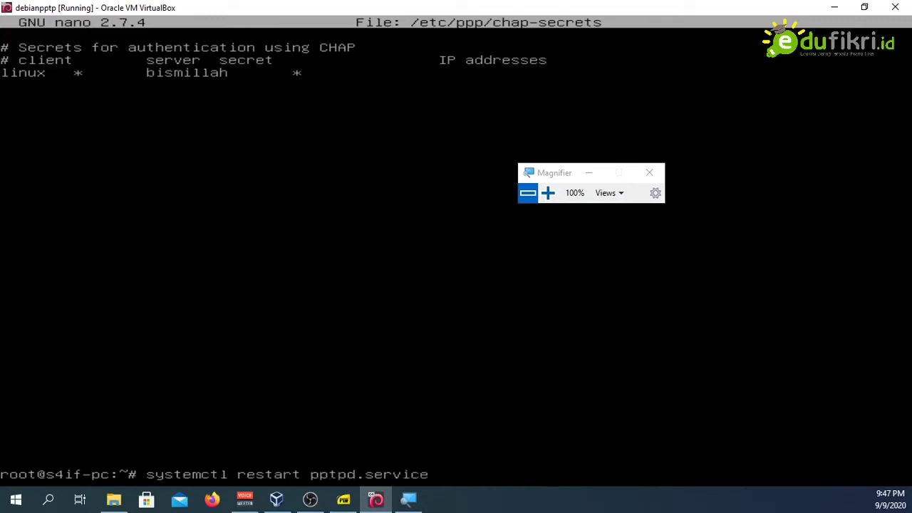
key("Return")
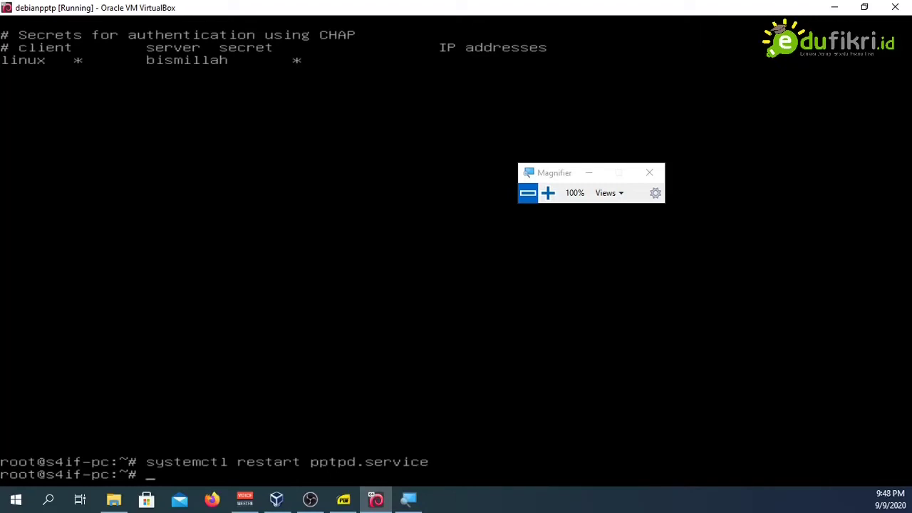
Step: Enable pptpd.service to start at boot with systemctl enable
type("systemctl enable ")
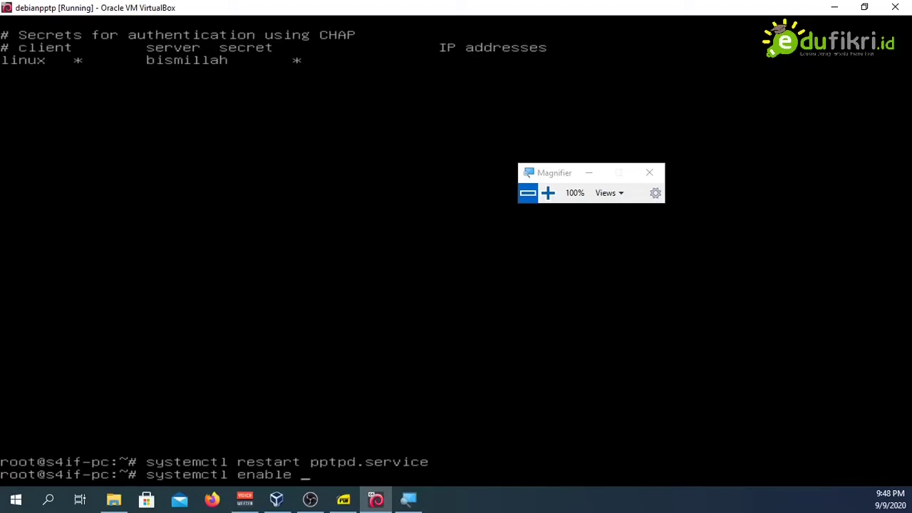
type("ppt")
key("Tab")
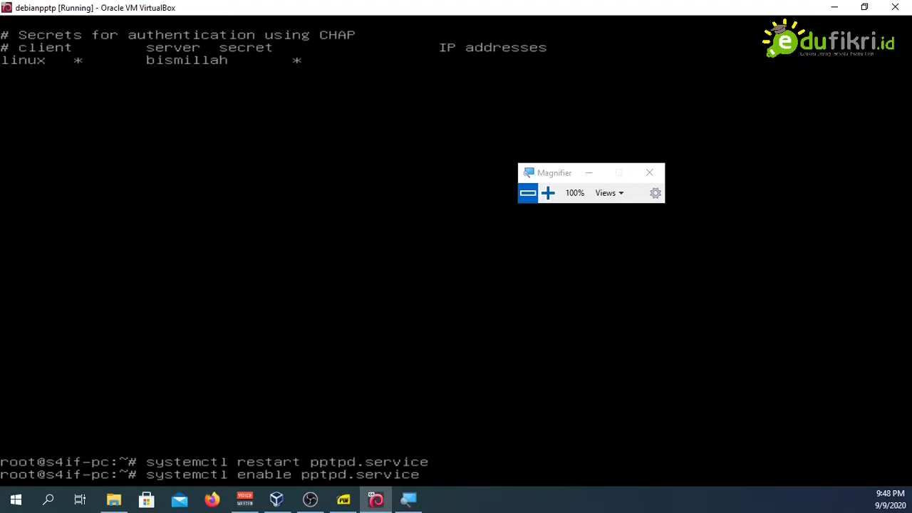
key("Return")
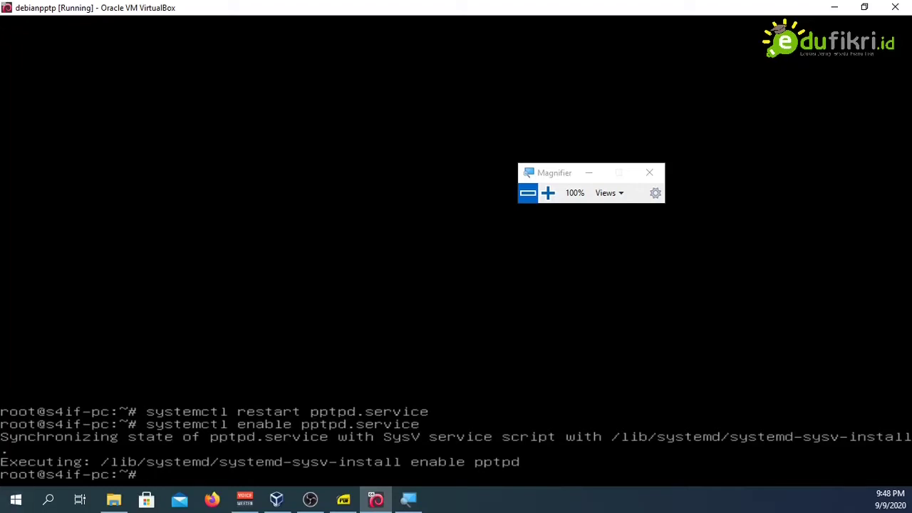
Step: Launch Windows Settings from Start and go to Network & Internet > VPN
left_click(278, 499)
left_click(310, 501)
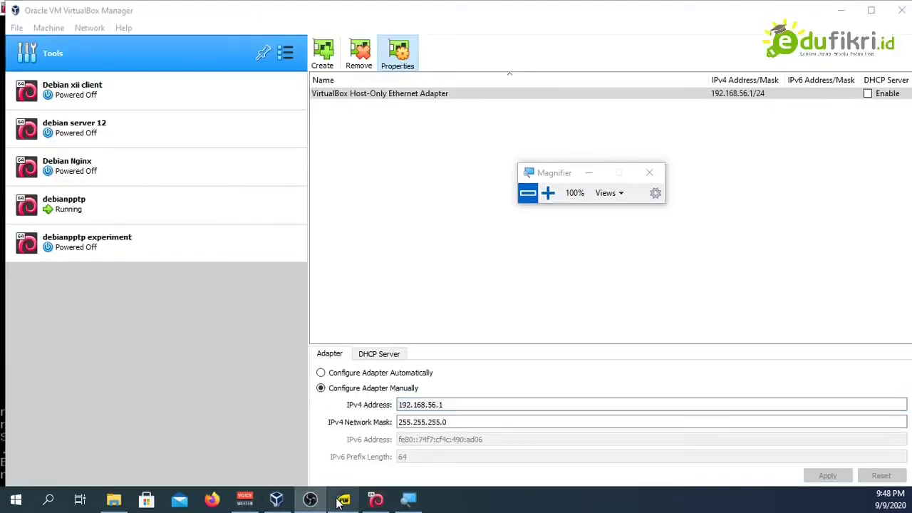
left_click(490, 216)
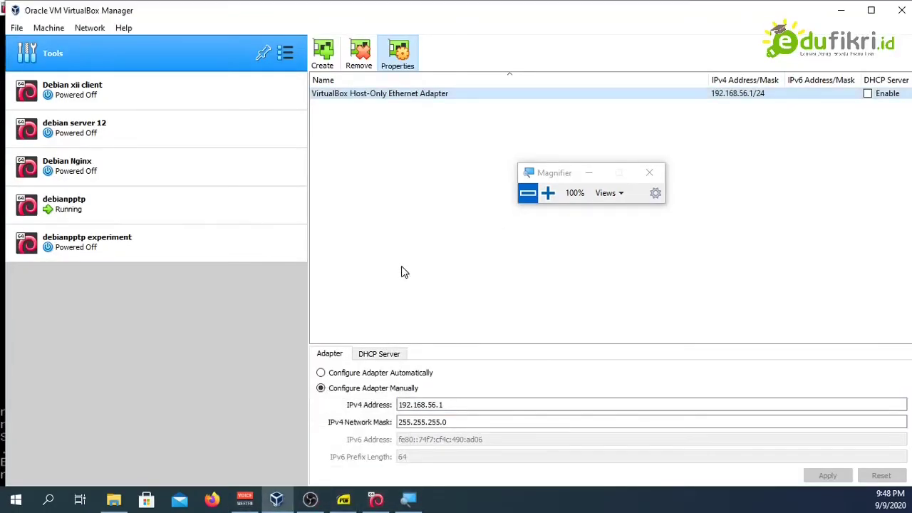
left_click(9, 501)
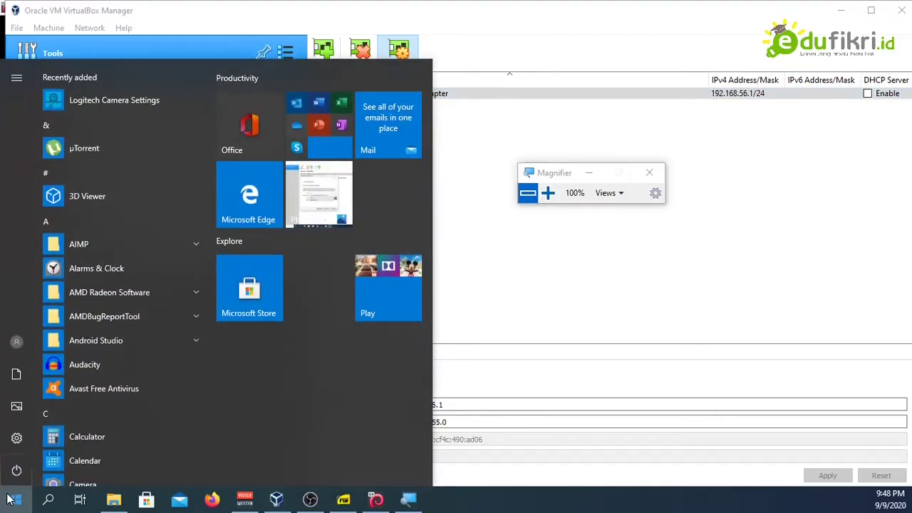
type("sett")
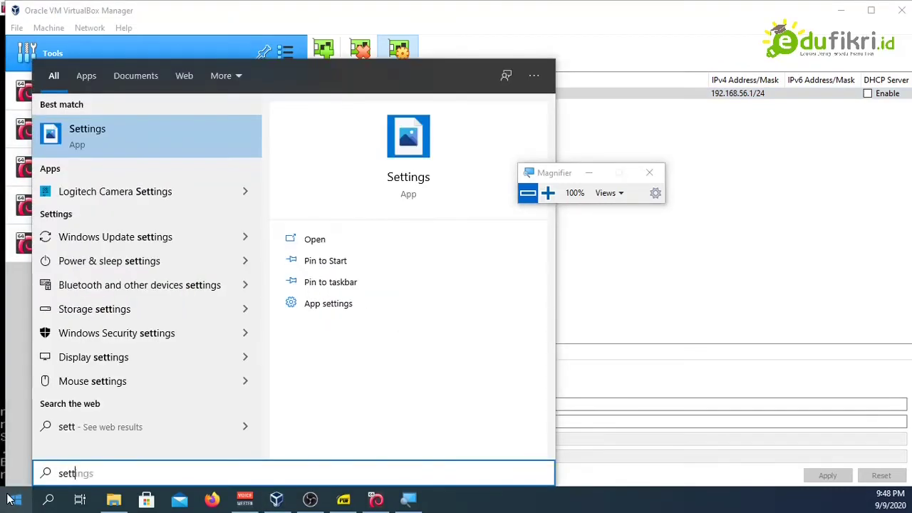
left_click(104, 139)
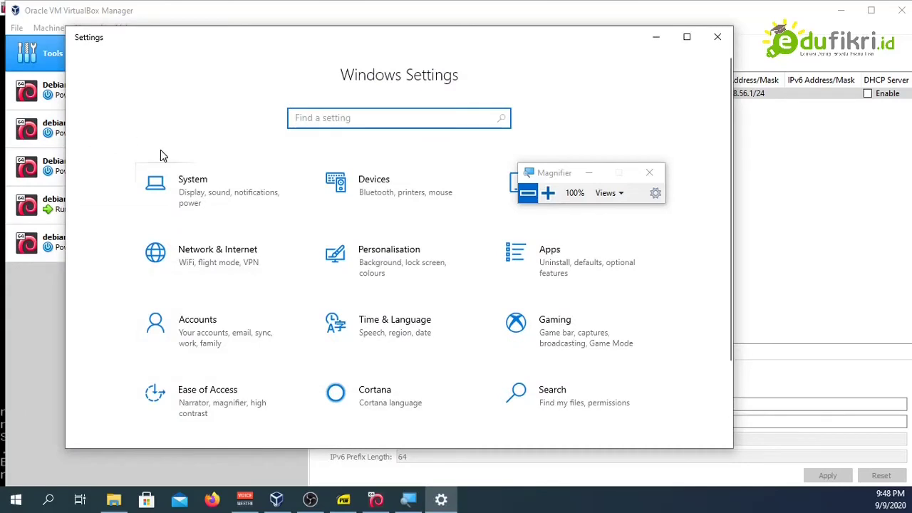
left_click(209, 268)
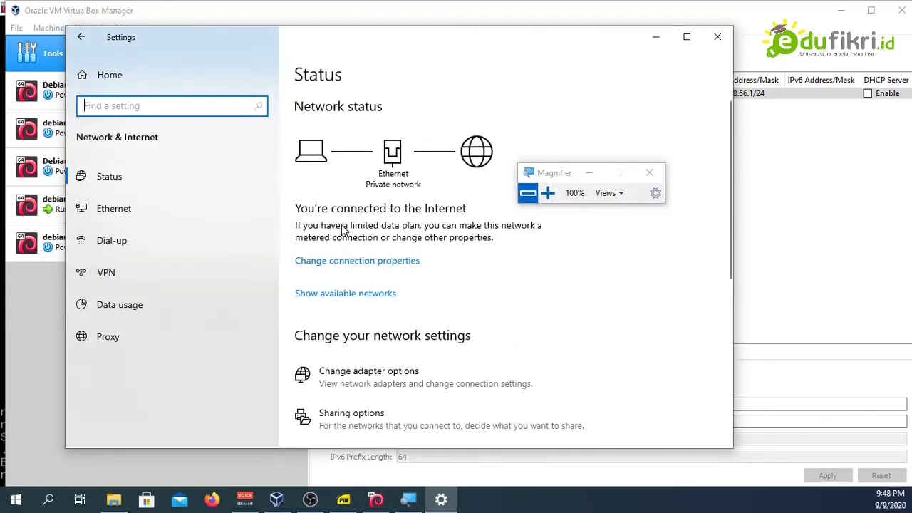
left_click(114, 278)
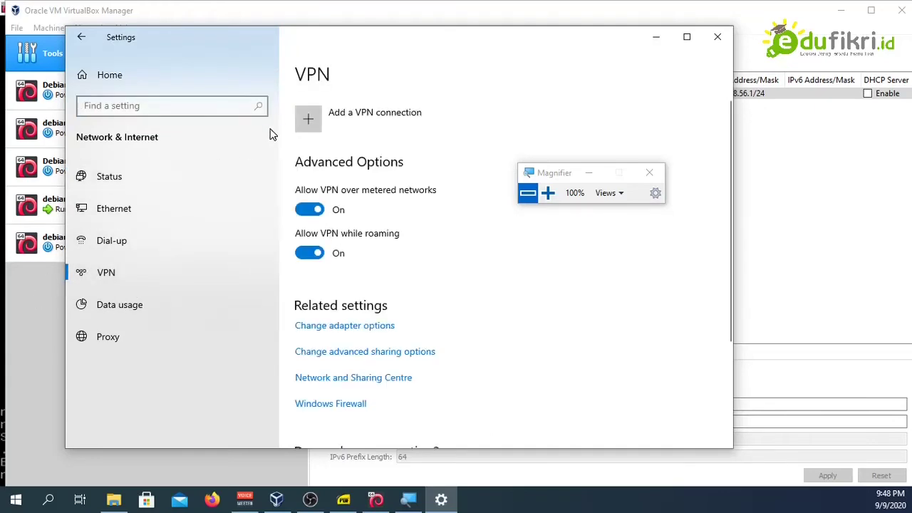
Step: Start a new VPN connection with Windows (built-in) as the provider
left_click(311, 114)
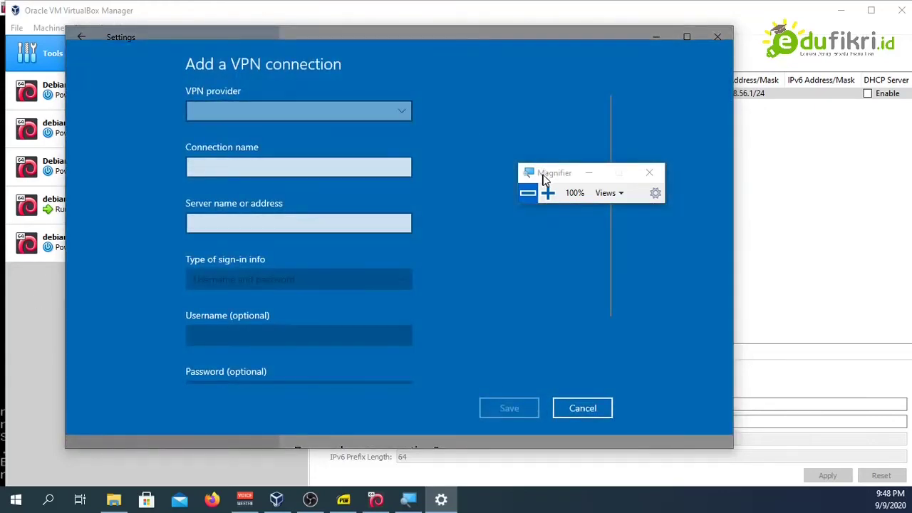
left_click_drag(543, 175, 753, 449)
left_click(240, 113)
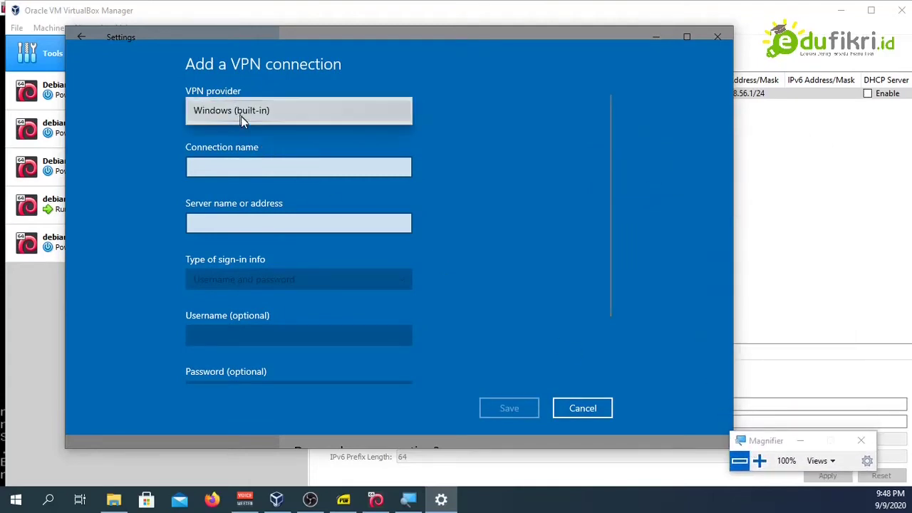
left_click(260, 112)
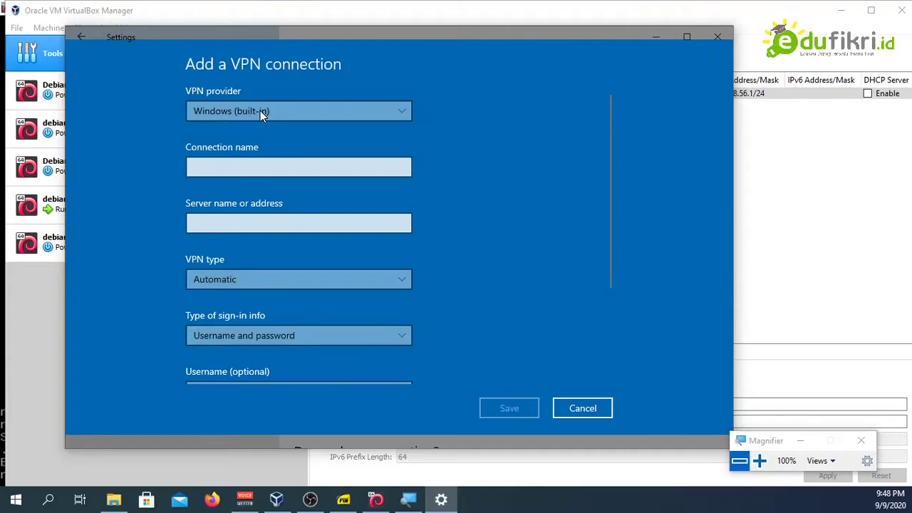
Step: Enter the connection name and the server address 192.168.56.2
left_click(263, 166)
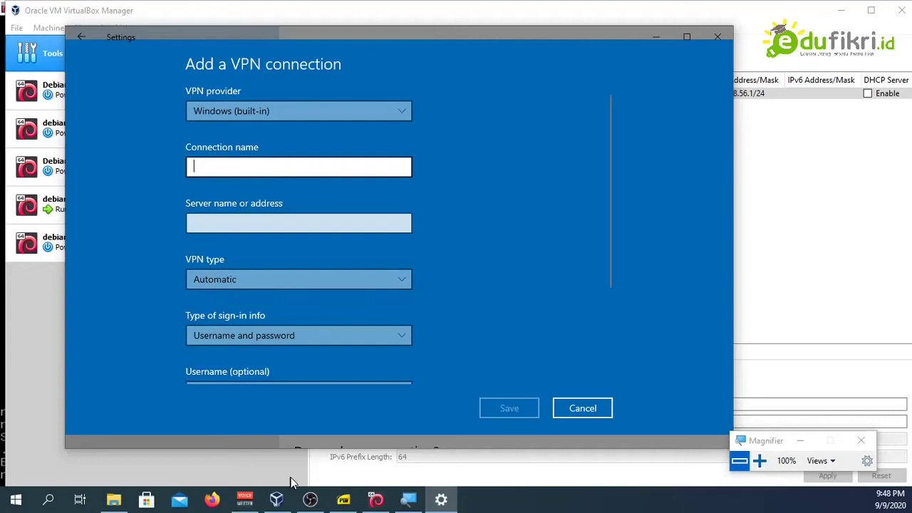
left_click(343, 499)
scroll(393, 379, "down", 15)
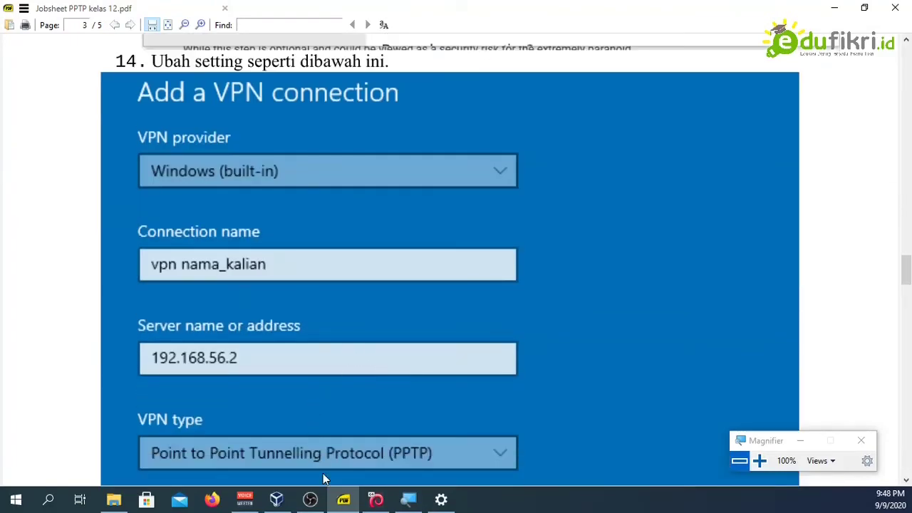
left_click(343, 499)
type("VP")
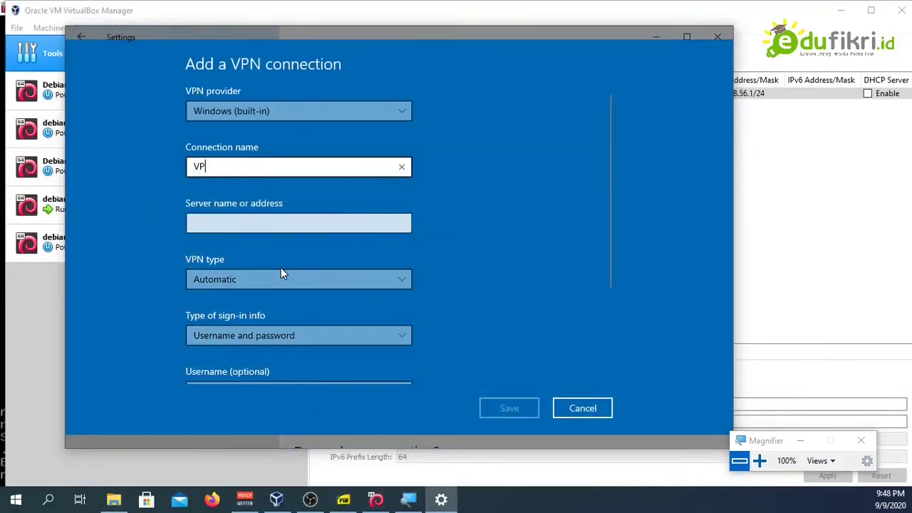
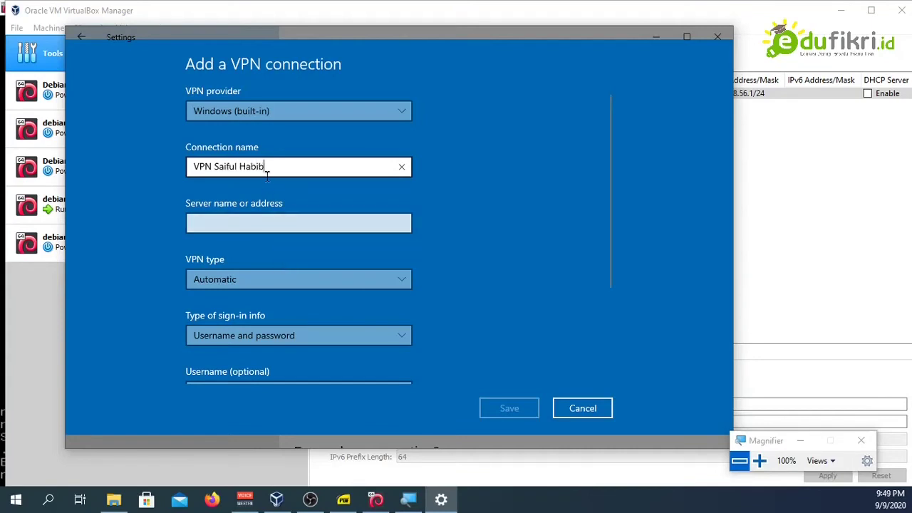
left_click(269, 232)
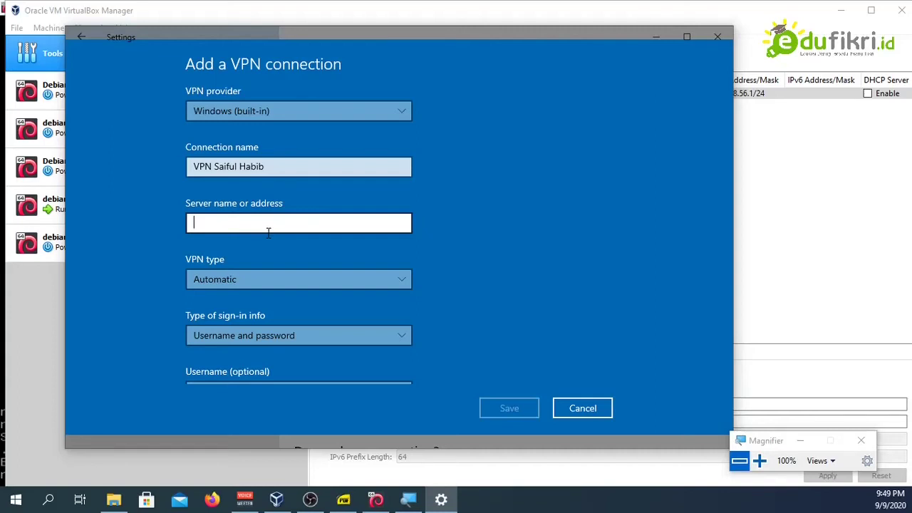
type("192.,1")
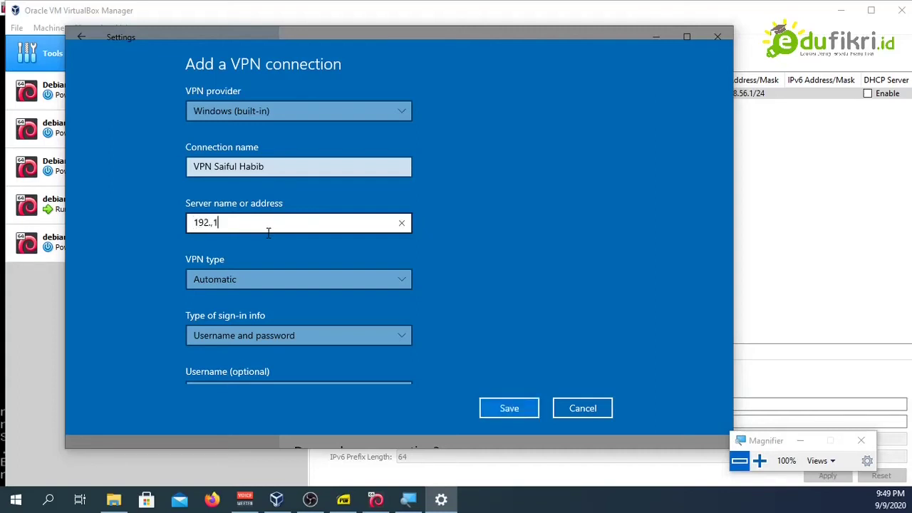
type("68.56.1")
key("BackSpace")
type("2")
Step: Choose PPTP as the VPN type, enter the VPN user's username and password, and save
left_click(273, 281)
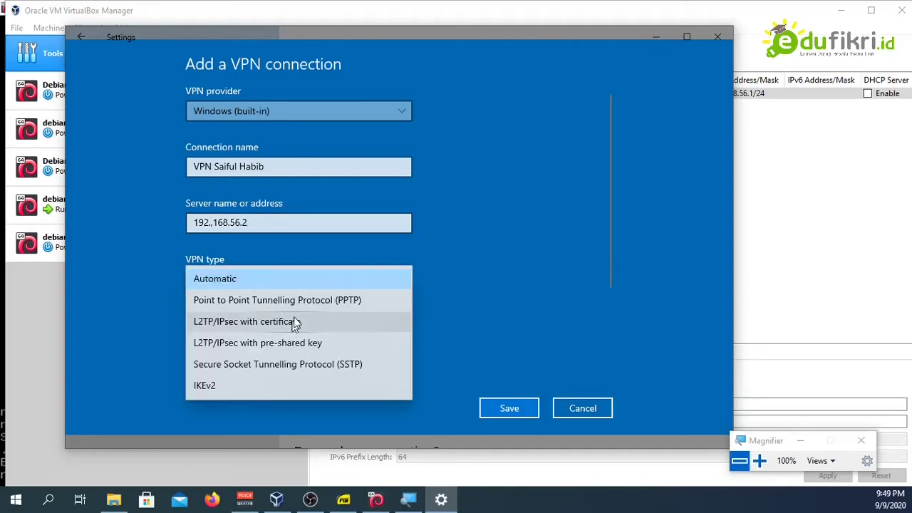
left_click(300, 303)
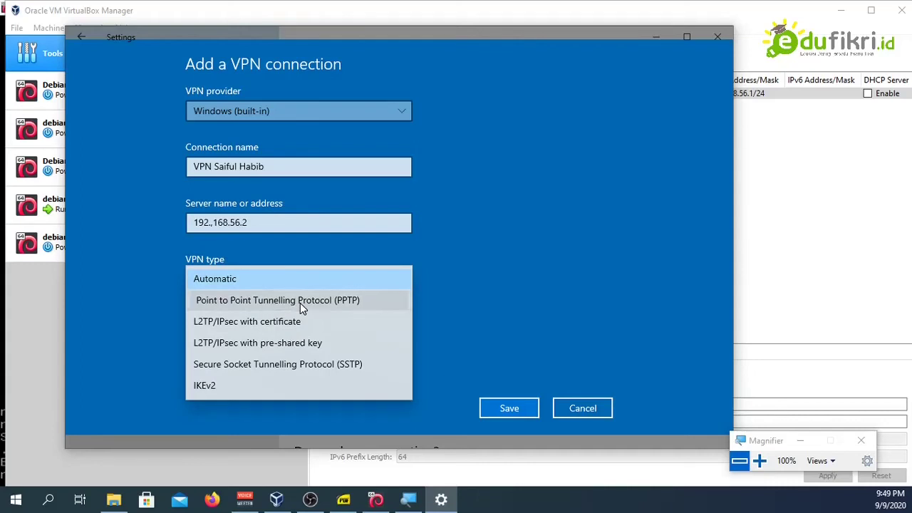
scroll(404, 309, "down", 3)
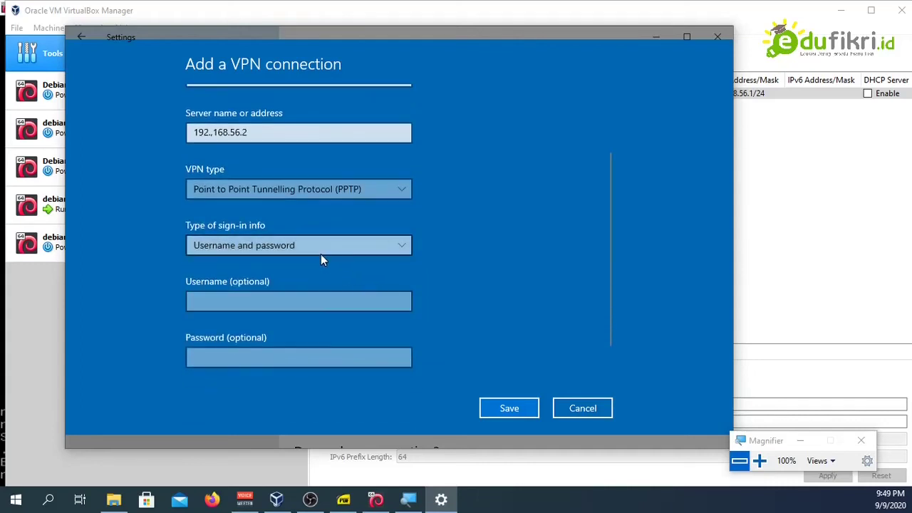
left_click(256, 300)
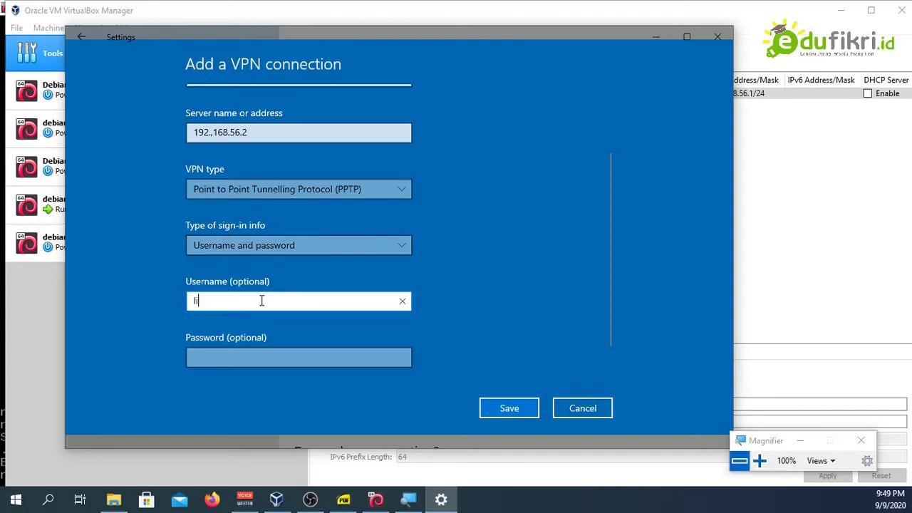
key("BackSpace")
key("BackSpace")
key("Tab")
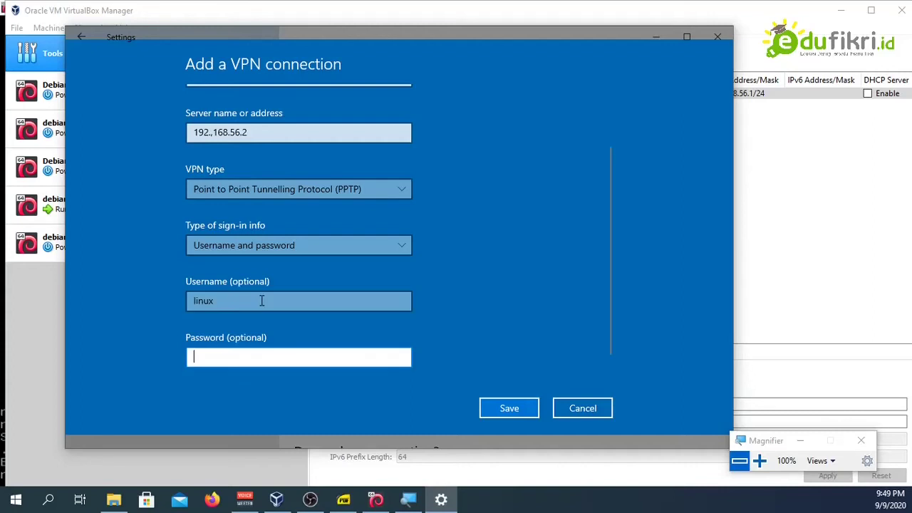
left_click(511, 409)
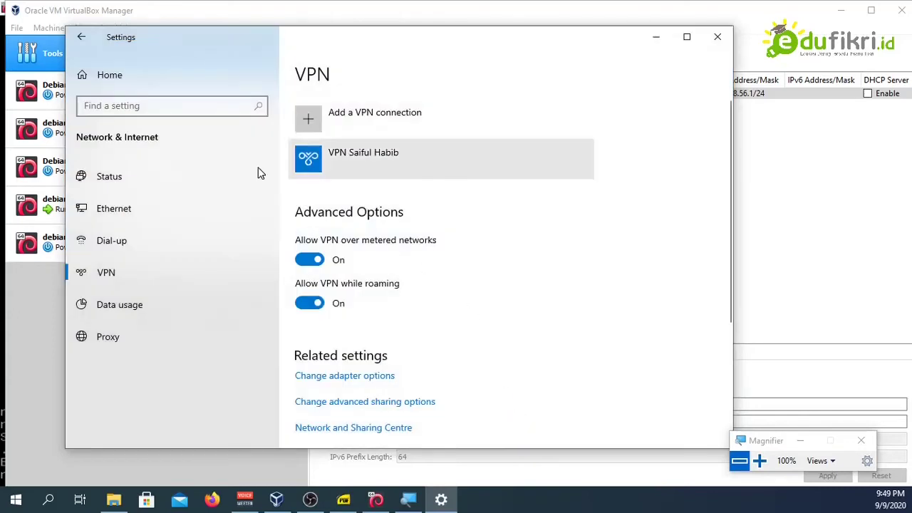
Step: Connect the new PPTP VPN; it fails because the server name did not resolve
left_click(413, 163)
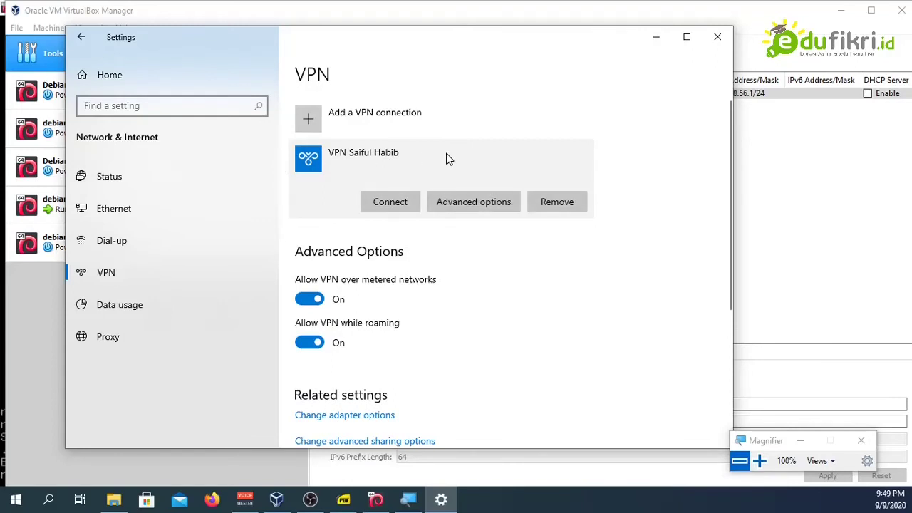
left_click(393, 202)
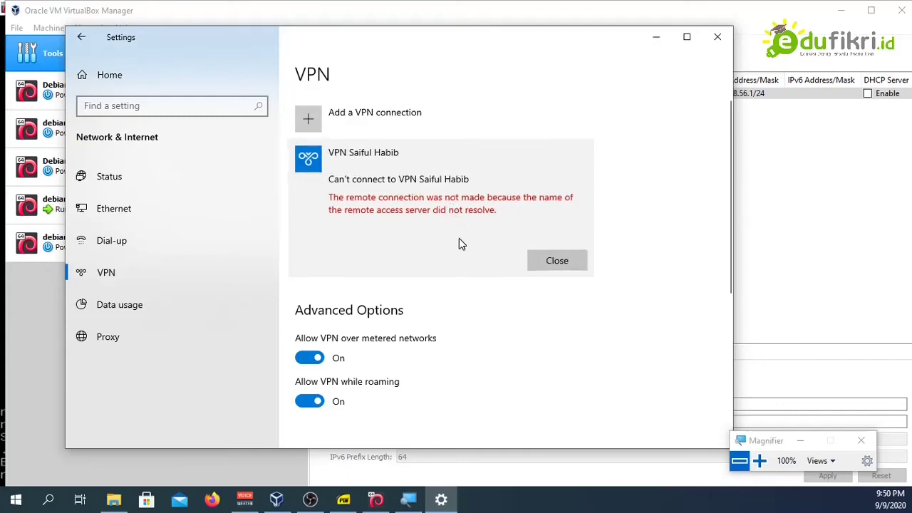
Step: Run 'ip a' in the Debian VM's root shell, showing enp0s8 at 192.168.56.1/24
left_click(376, 500)
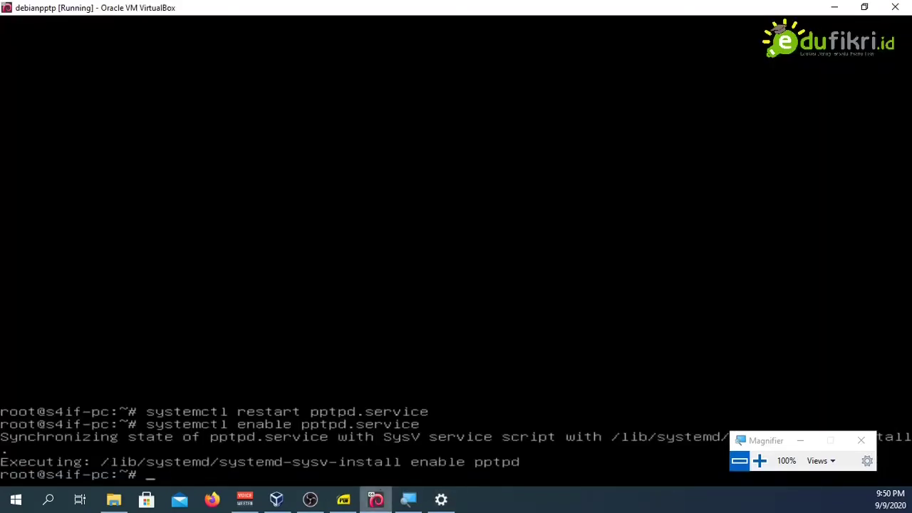
type("u")
key("BackSpace")
type("ip a")
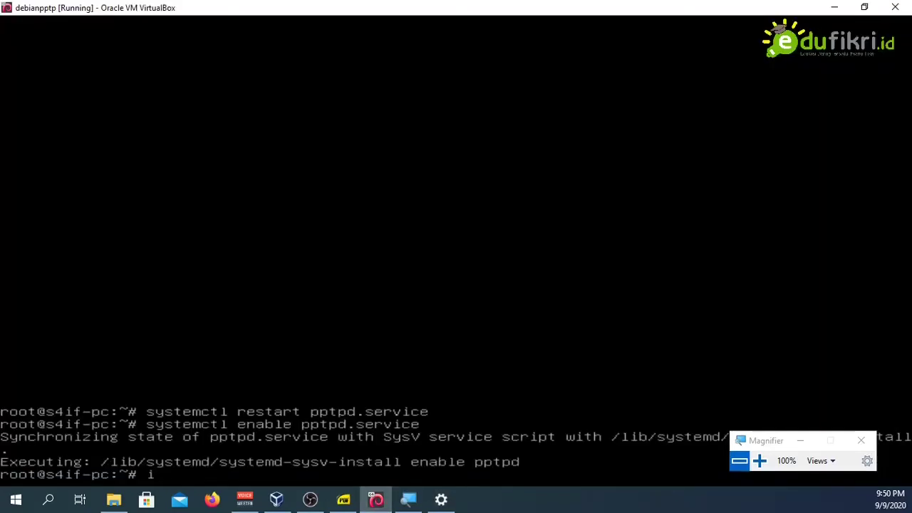
key("Return")
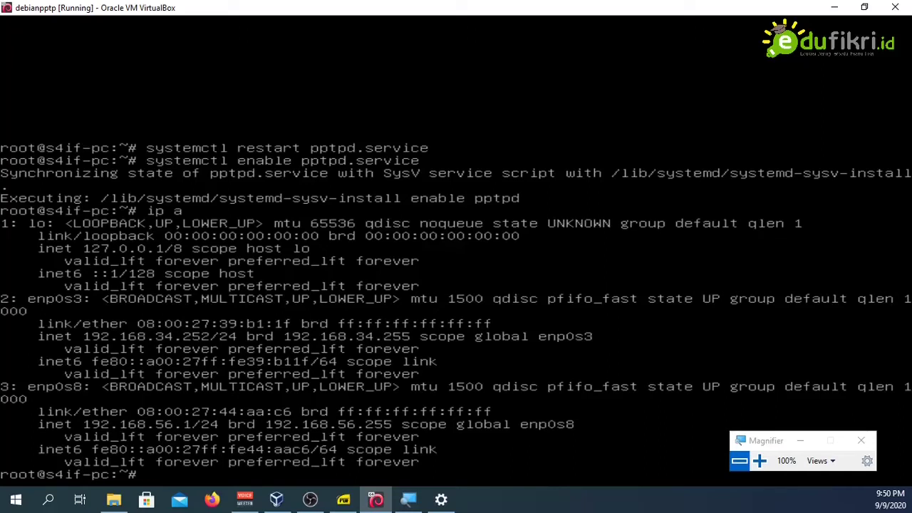
Step: Begin entering the nano command for /etc/network/interfaces
type("nano /etc/network")
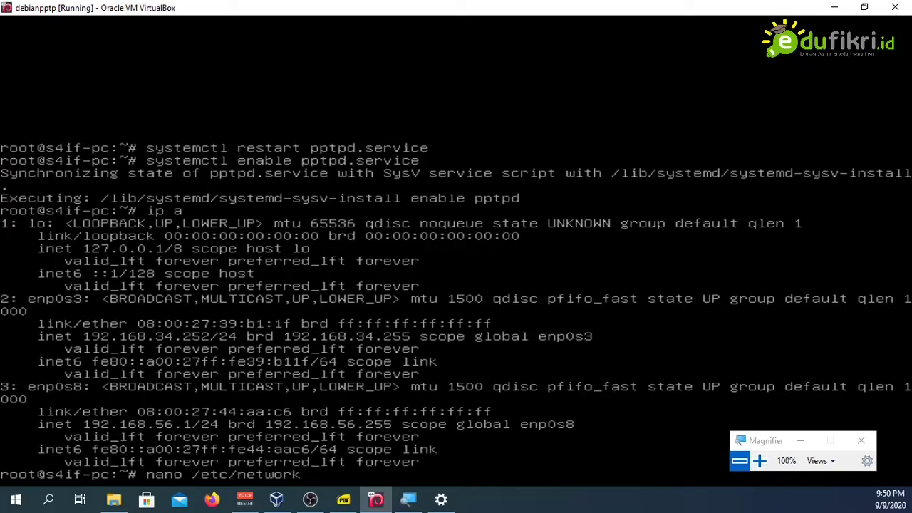
type("/in")
Step: Change the enp0s8 address in /etc/network/interfaces from 192.168.56.1 to 192.168.56.2 and save
key("Tab")
key("Return")
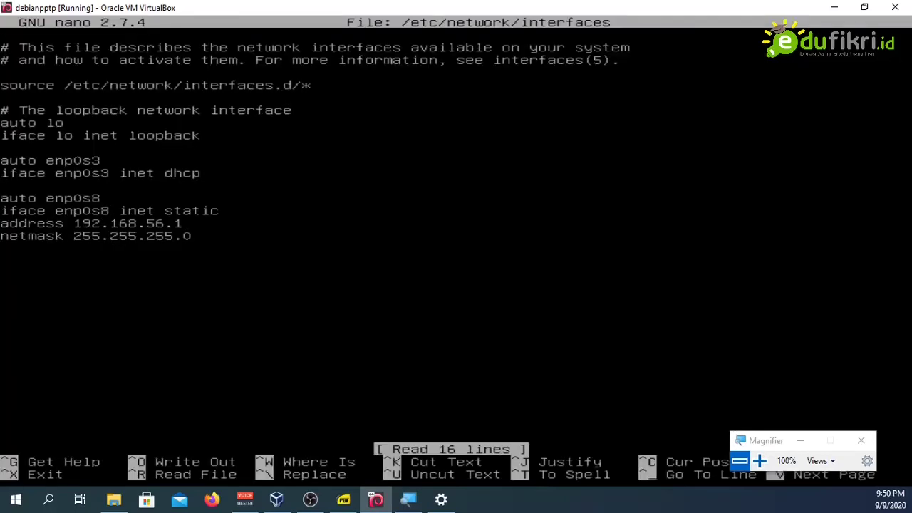
key("Down")
key("Down")
key("Down")
key("Down")
key("Down")
key("Down")
key("Down")
key("Down")
key("Down")
key("Down")
key("Down")
key("Down")
key("Down")
key("Down")
key("Down")
key("Down")
key("Left")
key("Up")
key("BackSpace")
type("2")
key("ctrl+o")
key("Return")
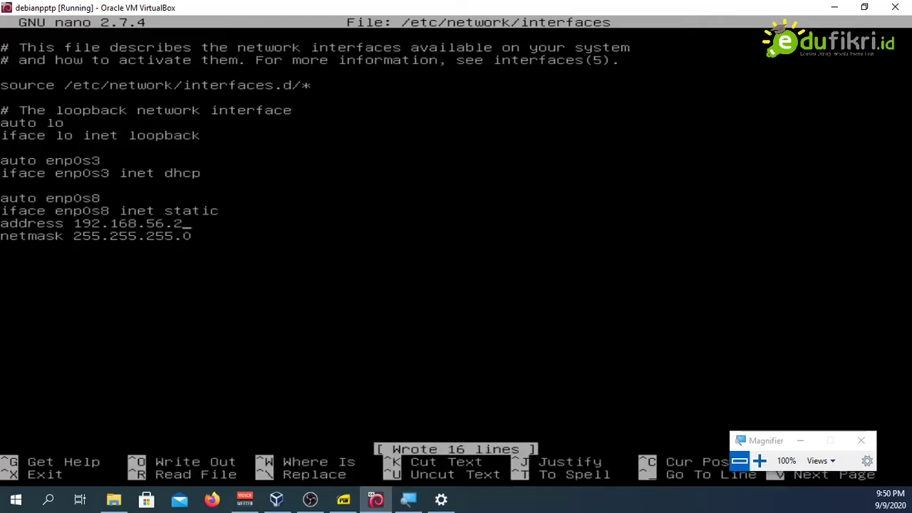
key("ctrl+x")
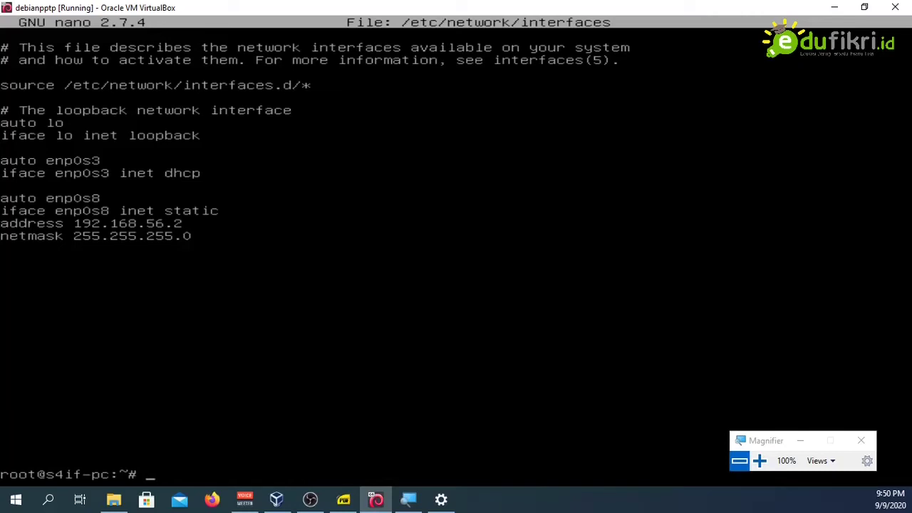
Step: Reboot the Debian VM into Debian GNU/Linux and log back in as root
type("reboot")
key("Return")
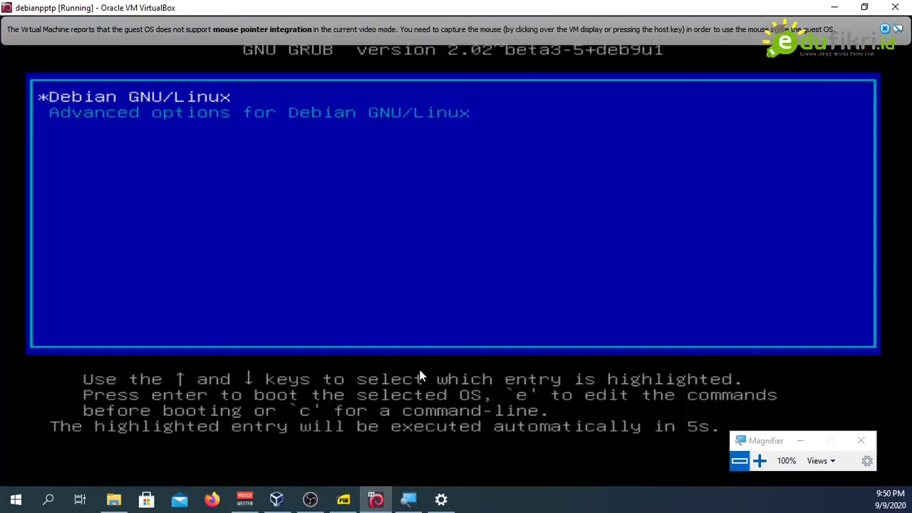
key("Return")
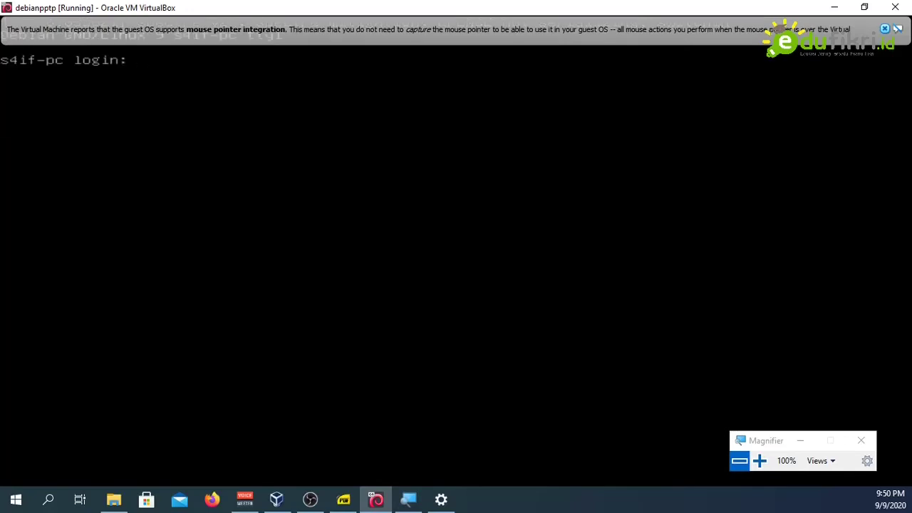
type("root")
key("Return")
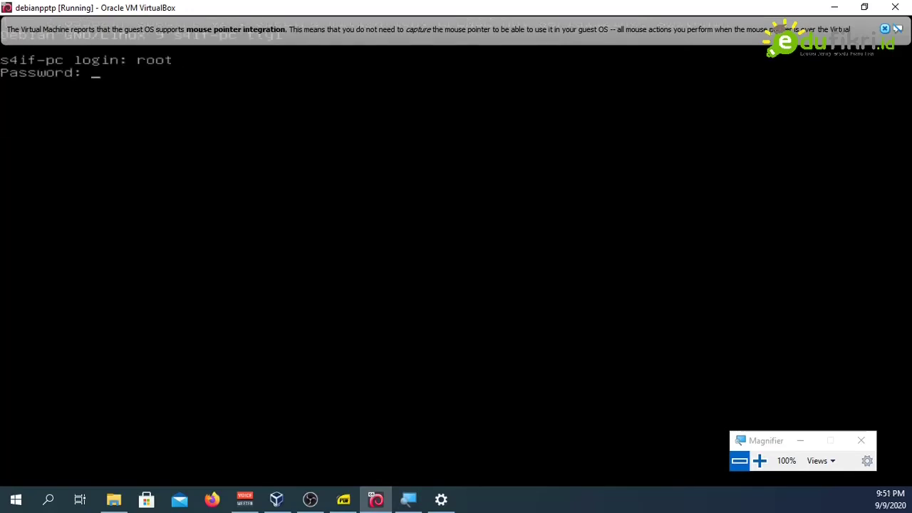
key("Return")
Step: Start the pptpd service with 'systemctl start pptpd'
type("syset")
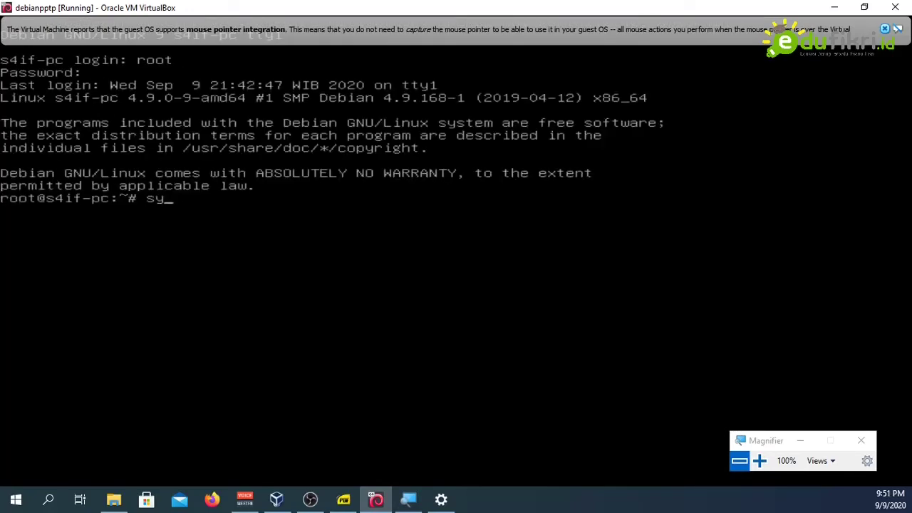
key("BackSpace")
key("BackSpace")
type("temctl start")
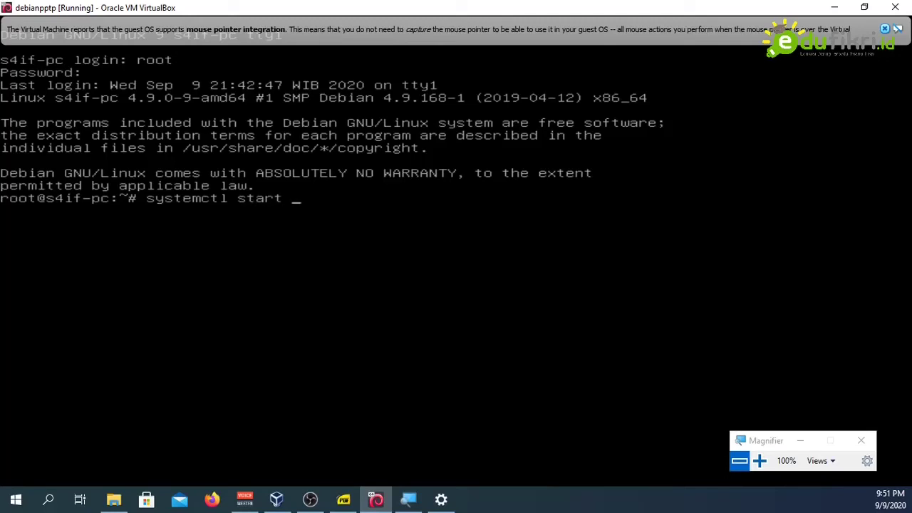
type(" pp")
key("Tab")
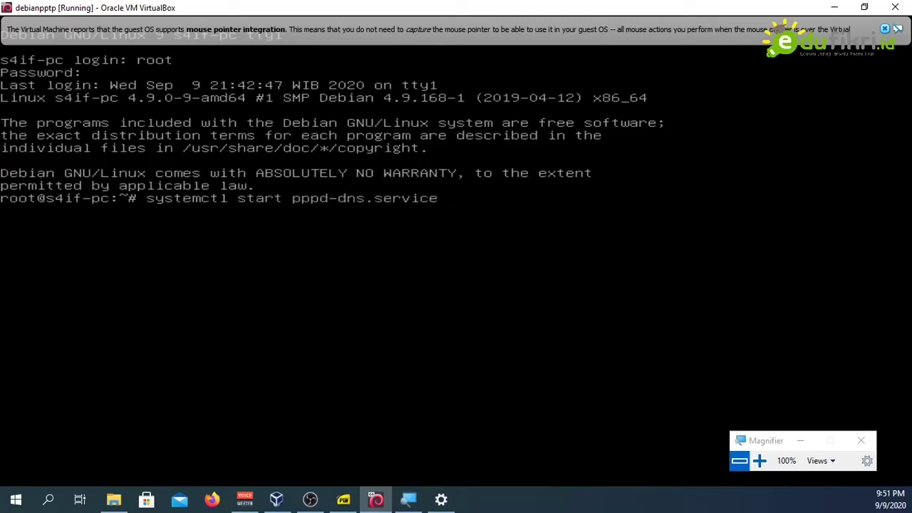
key("BackSpace")
key("BackSpace")
key("BackSpace")
key("BackSpace")
key("BackSpace")
key("BackSpace")
key("BackSpace")
key("BackSpace")
key("BackSpace")
key("BackSpace")
key("BackSpace")
key("BackSpace")
key("BackSpace")
key("BackSpace")
type("t")
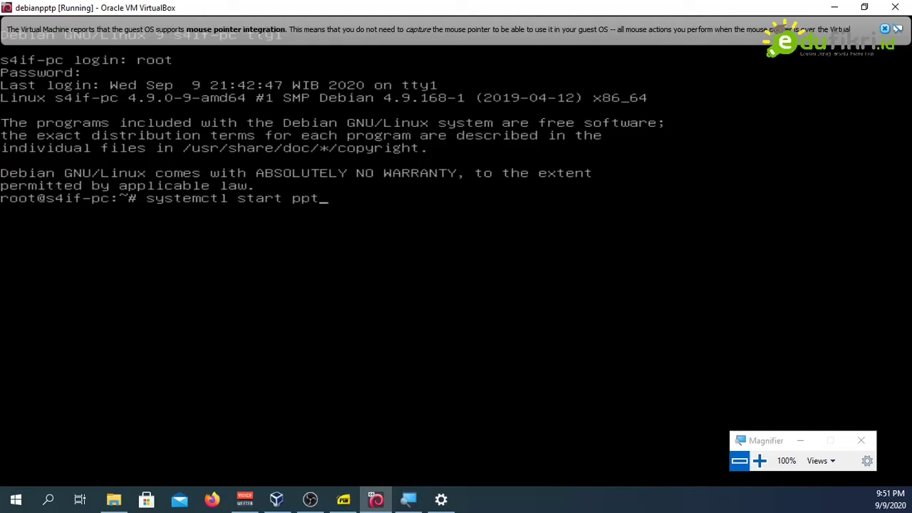
key("BackSpace")
key("BackSpace")
key("BackSpace")
type("pptpd")
key("Return")
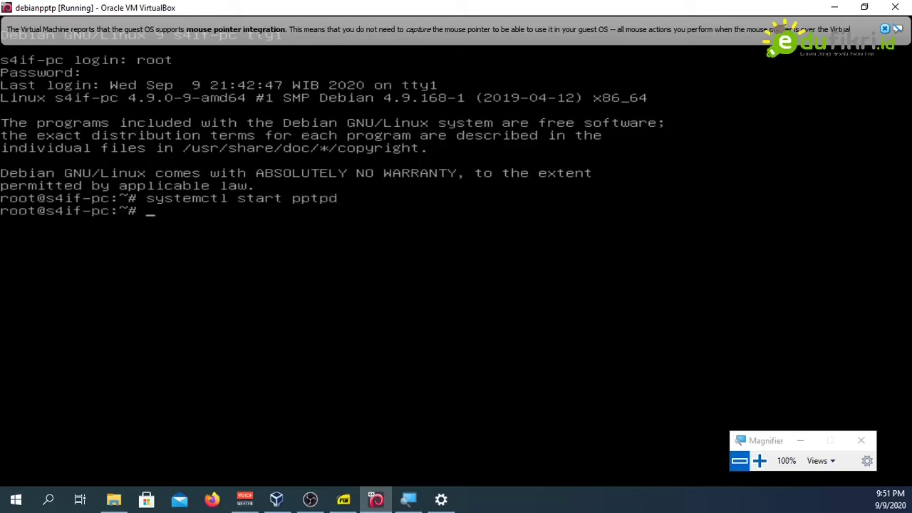
Step: Run 'systemctl status pptpd' to confirm the PoPToP server is active (running)
key("Up")
key("Left")
key("Left")
key("Left")
key("Left")
key("Left")
key("Left")
key("Left")
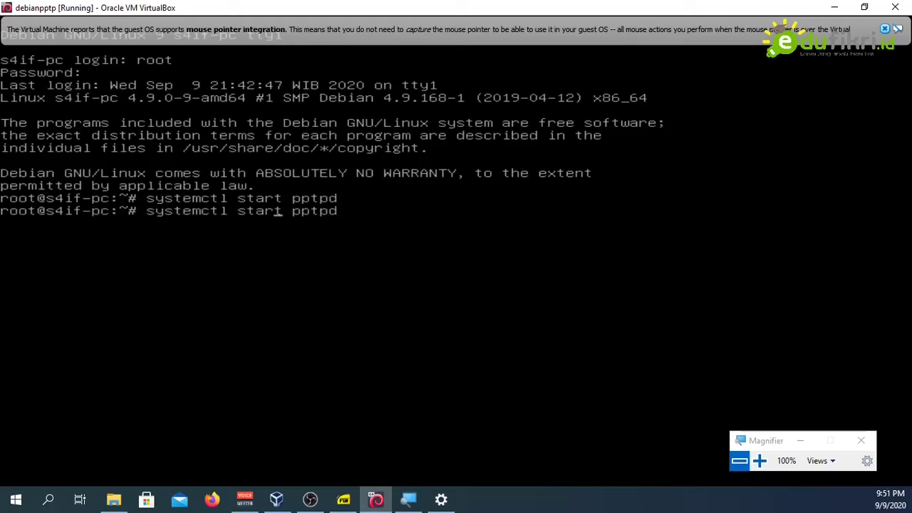
key("Delete")
key("BackSpace")
key("BackSpace")
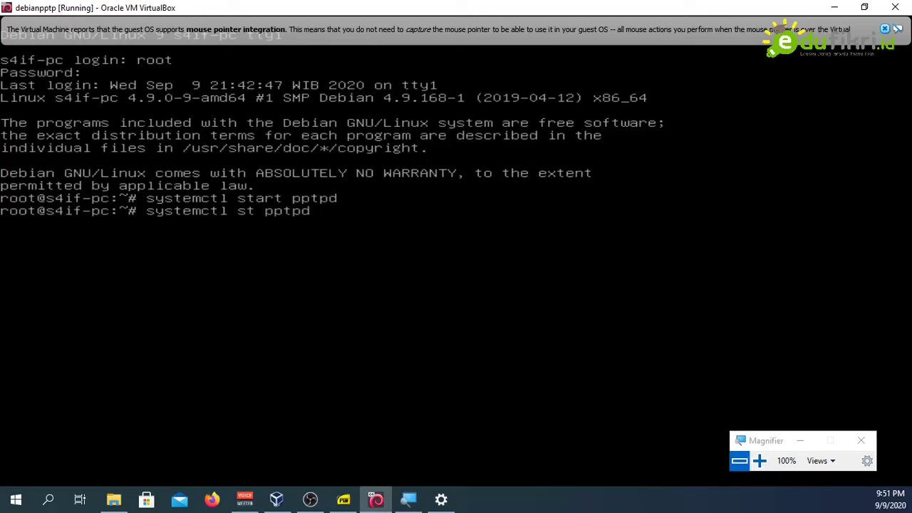
type("atus")
key("Return")
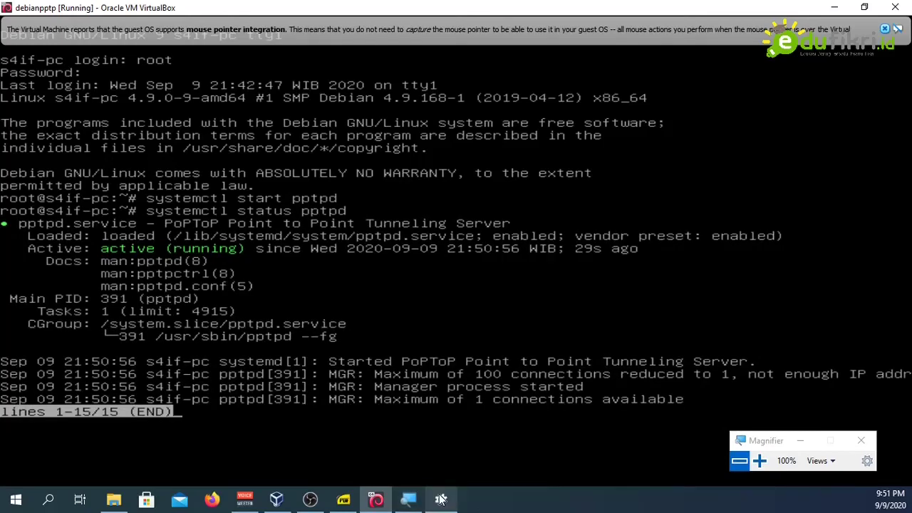
Step: Dismiss the VPN error and retry the connection in Windows Settings
left_click(441, 499)
left_click(557, 259)
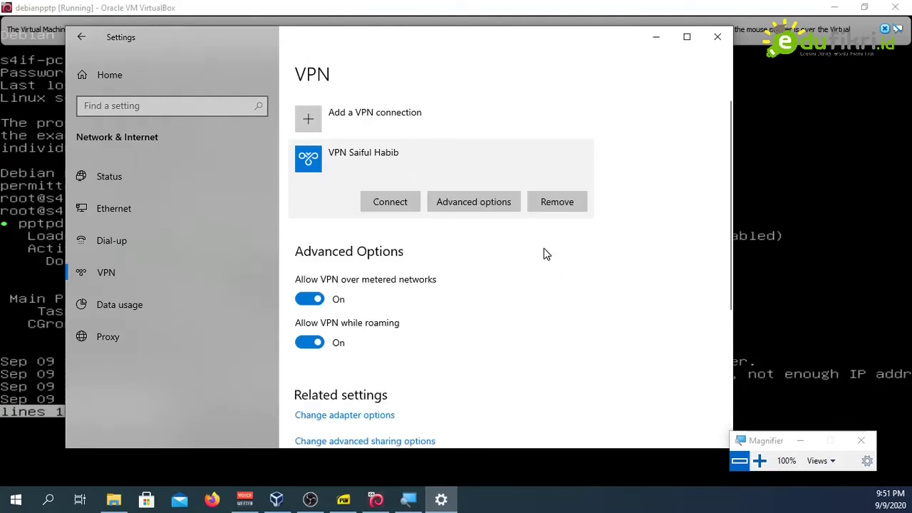
left_click(407, 204)
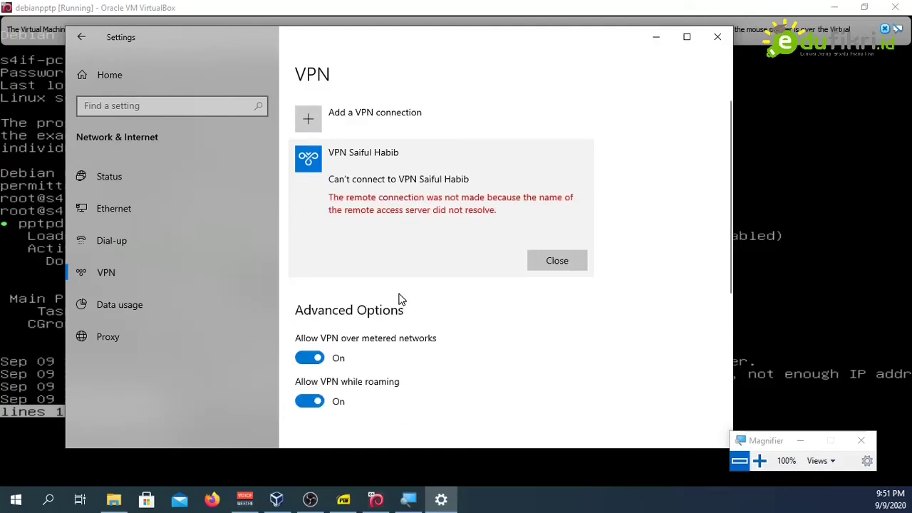
Step: Run 'ip a' in the Debian VM to confirm enp0s8 is now 192.168.56.2
left_click(43, 435)
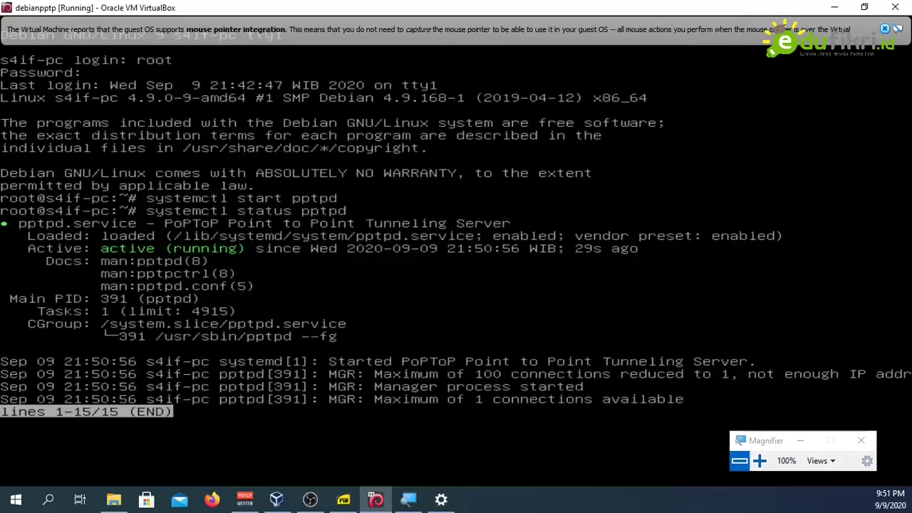
type("qip a")
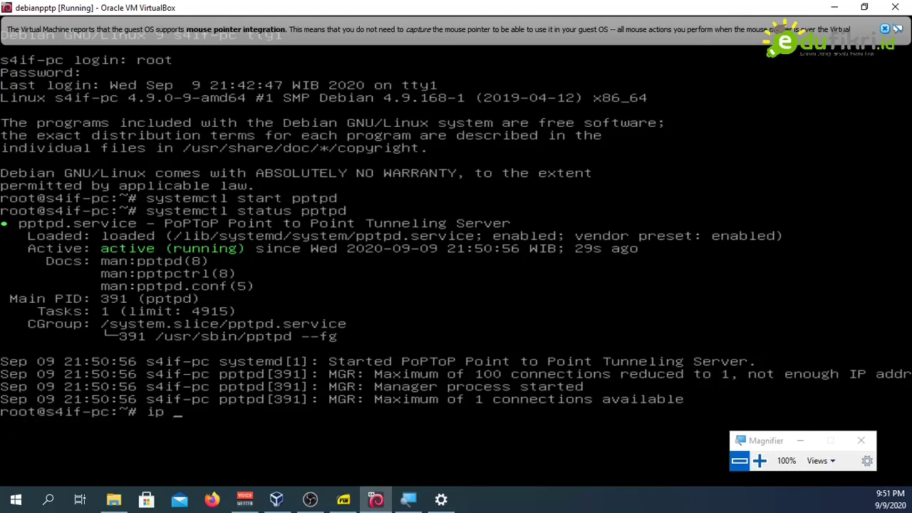
key("Return")
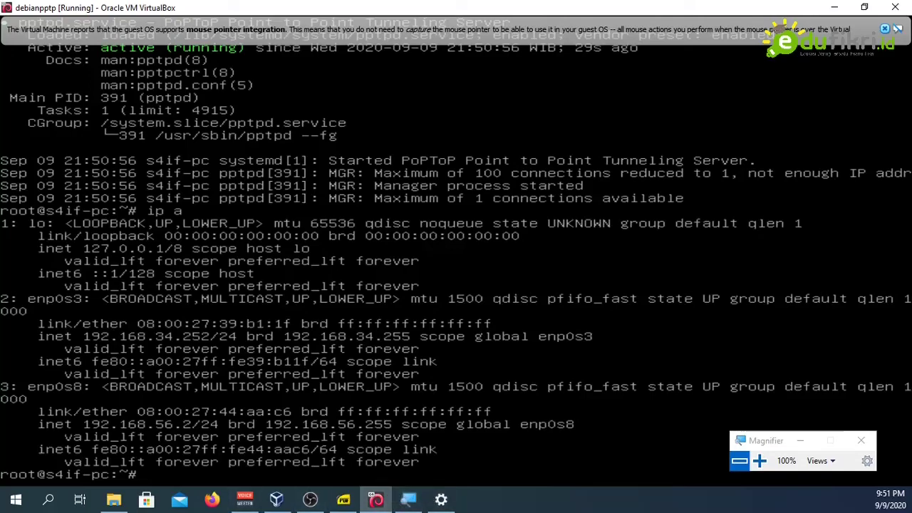
Step: Check the VM's Adapter 2 network settings, then return to the Windows VPN page
key("Control_R+c")
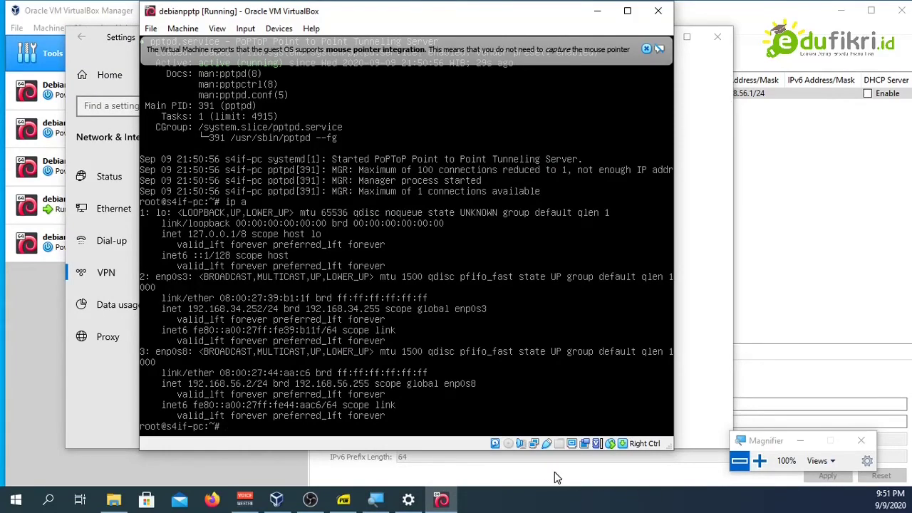
left_click(536, 444)
left_click(545, 450)
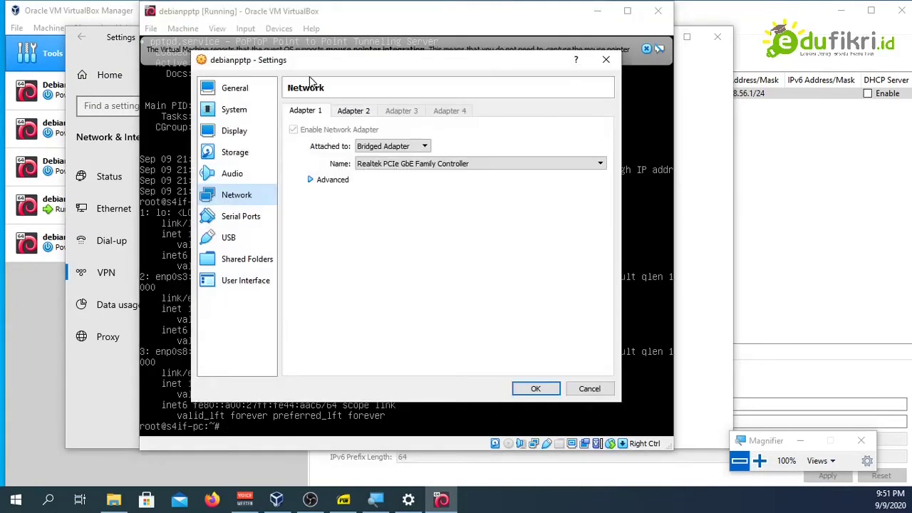
left_click(342, 112)
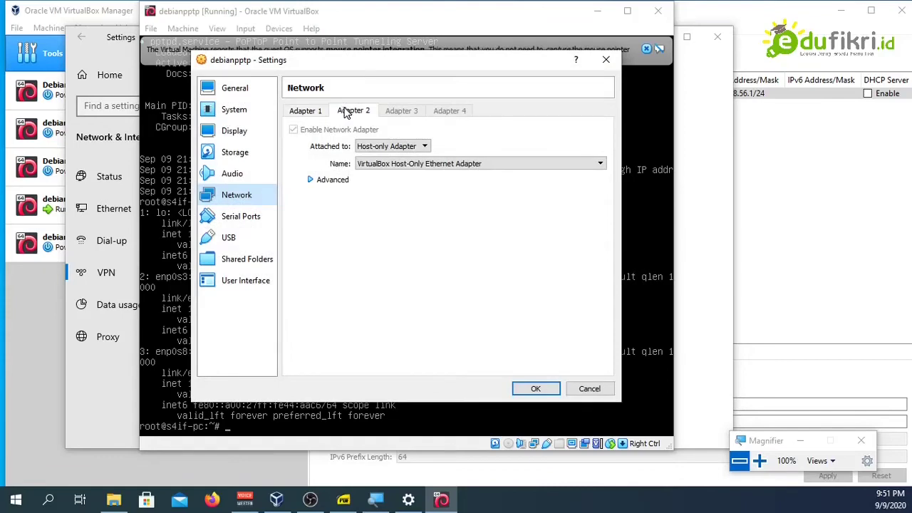
left_click(536, 389)
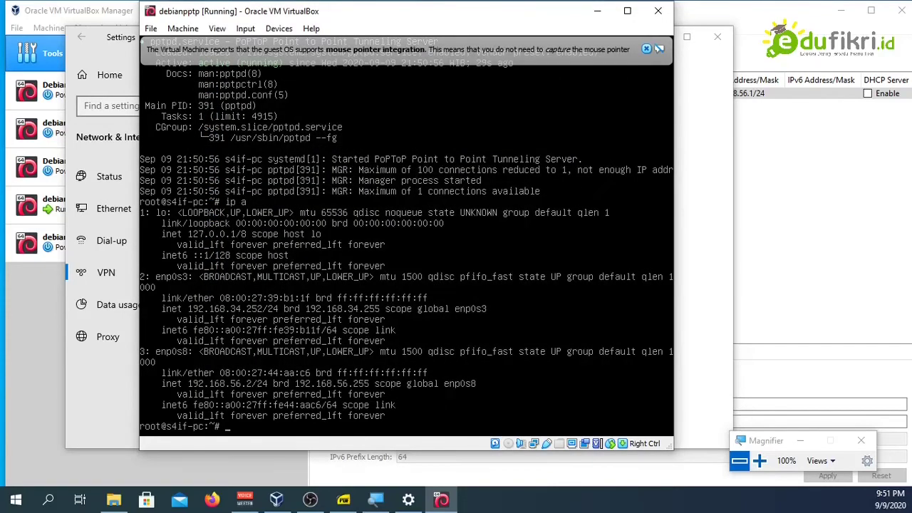
left_click(696, 364)
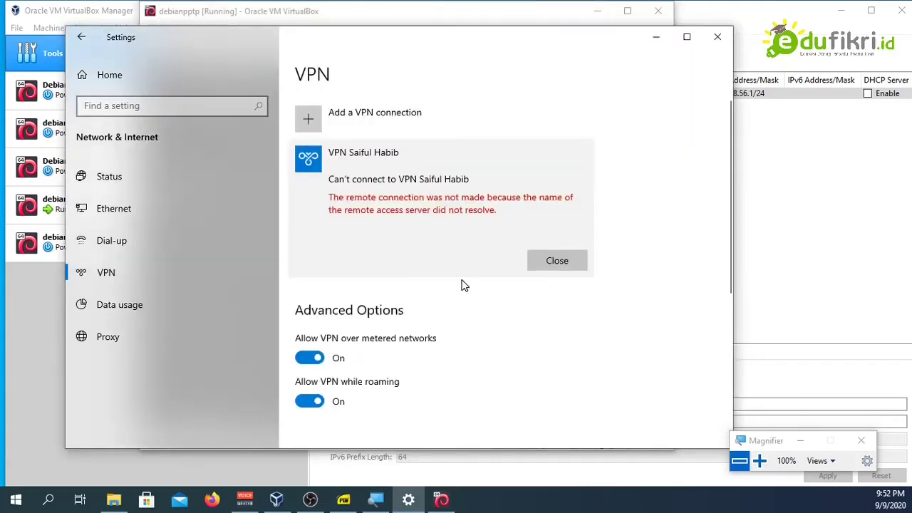
Step: Remove the extra dot from the VPN server address, making it 192.168.56.2, and save
left_click(542, 263)
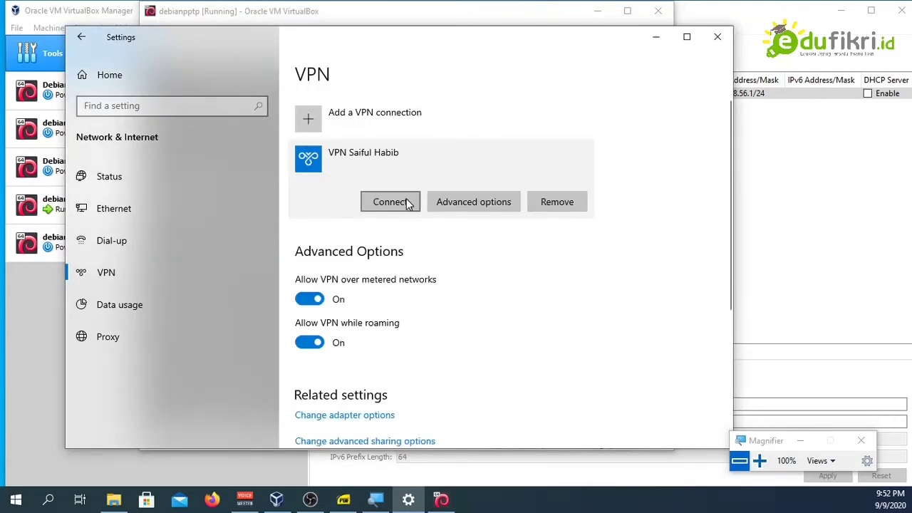
left_click(500, 202)
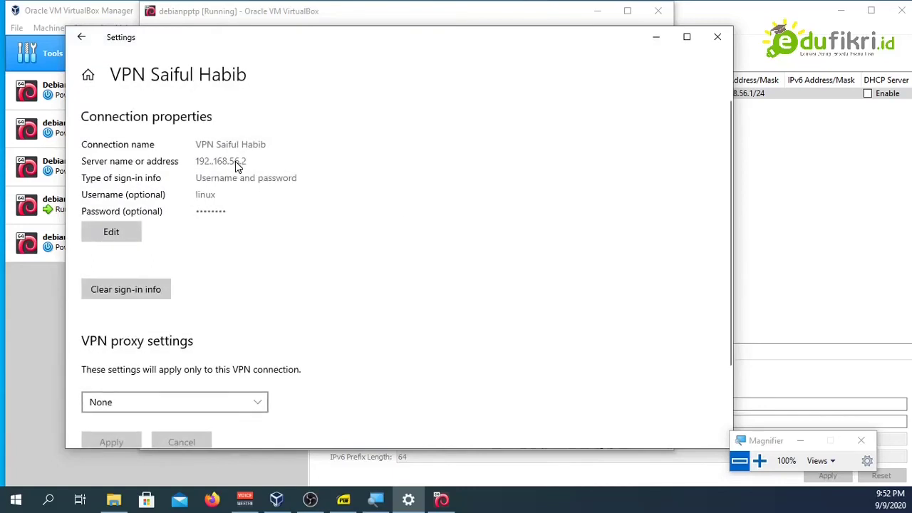
left_click(138, 227)
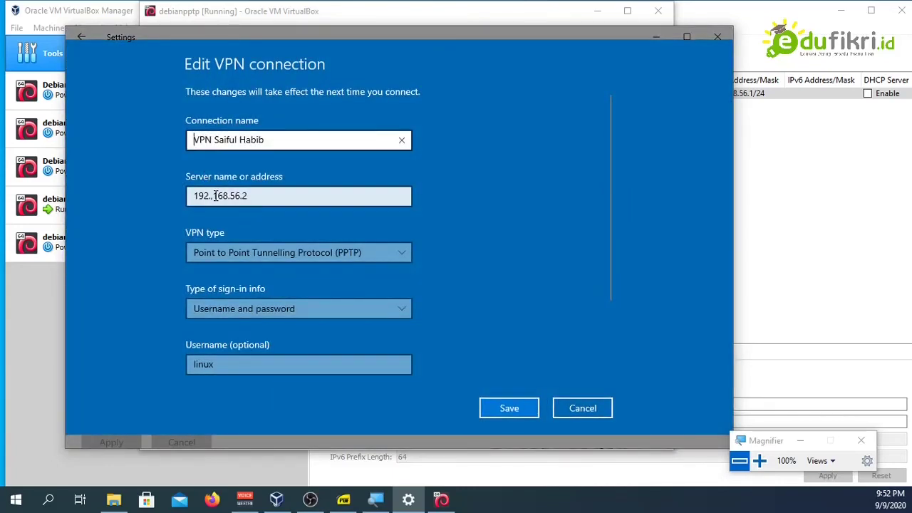
left_click(216, 196)
key("BackSpace")
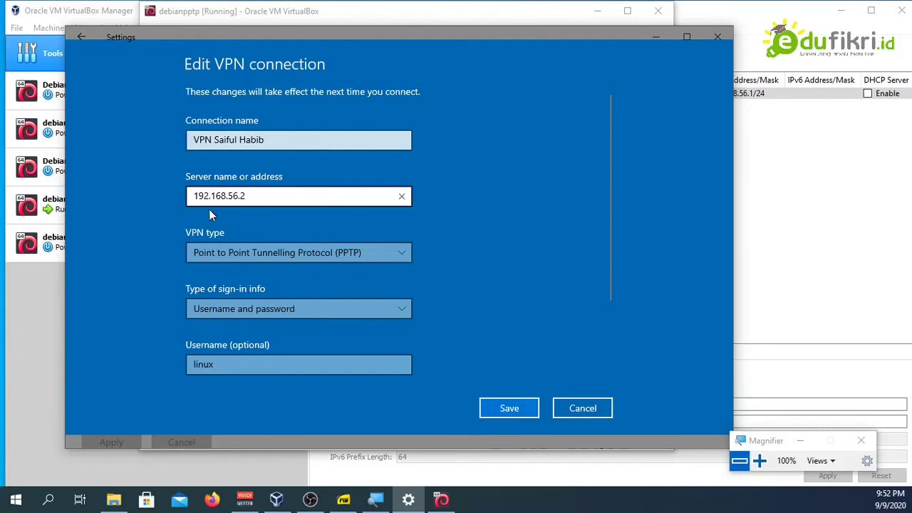
left_click_drag(212, 196, 258, 196)
left_click(258, 196)
double_click(247, 196)
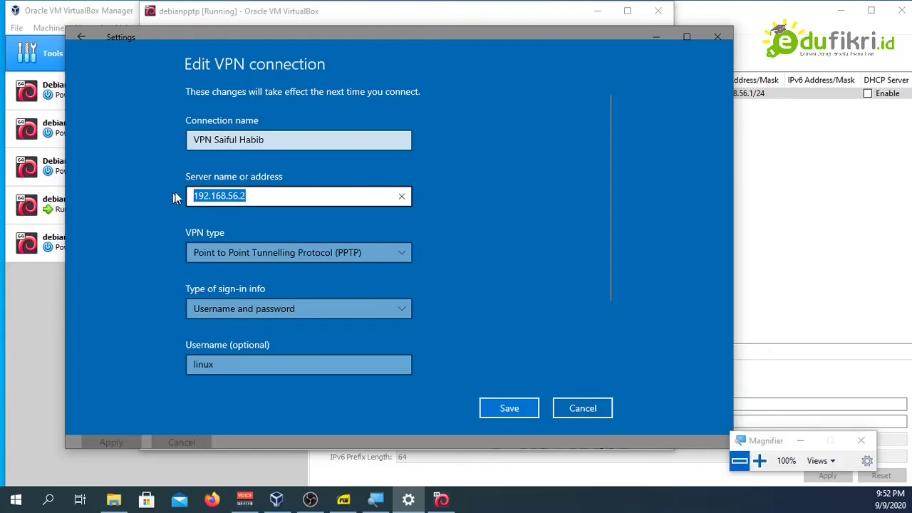
left_click(759, 461)
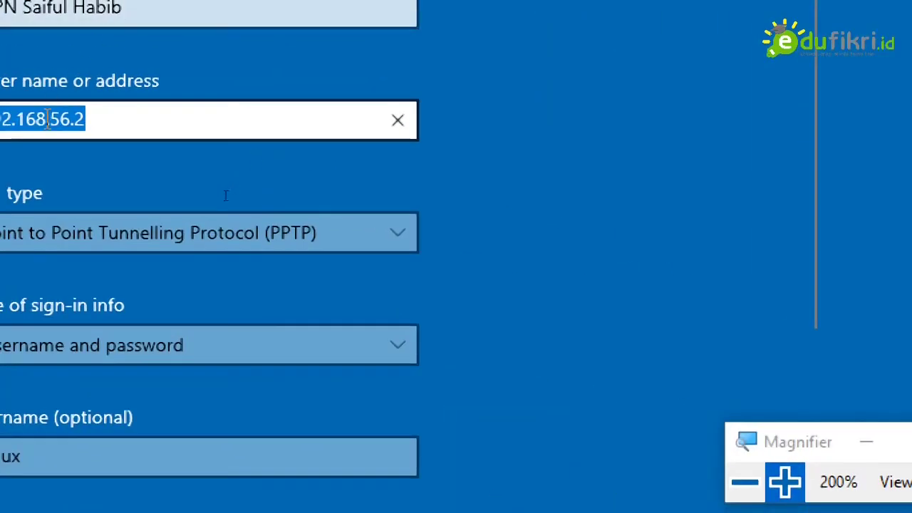
left_click(87, 126)
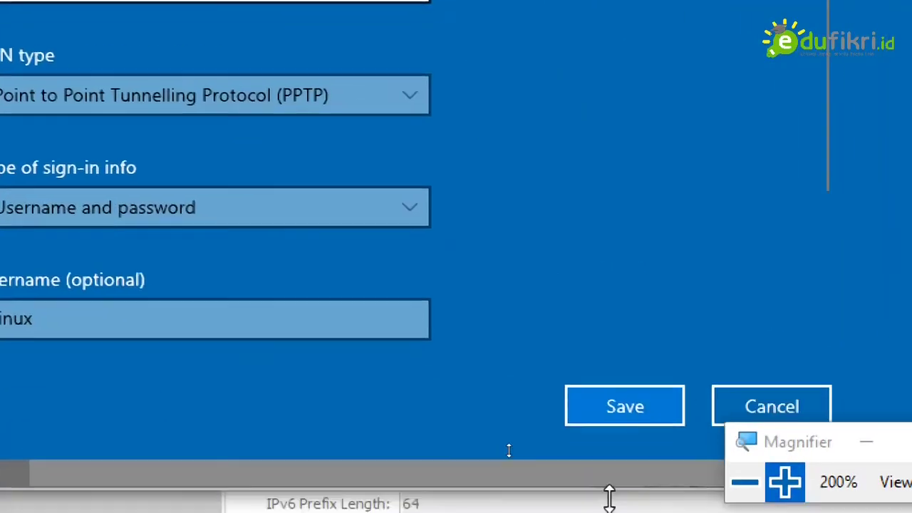
left_click(741, 478)
left_click(491, 408)
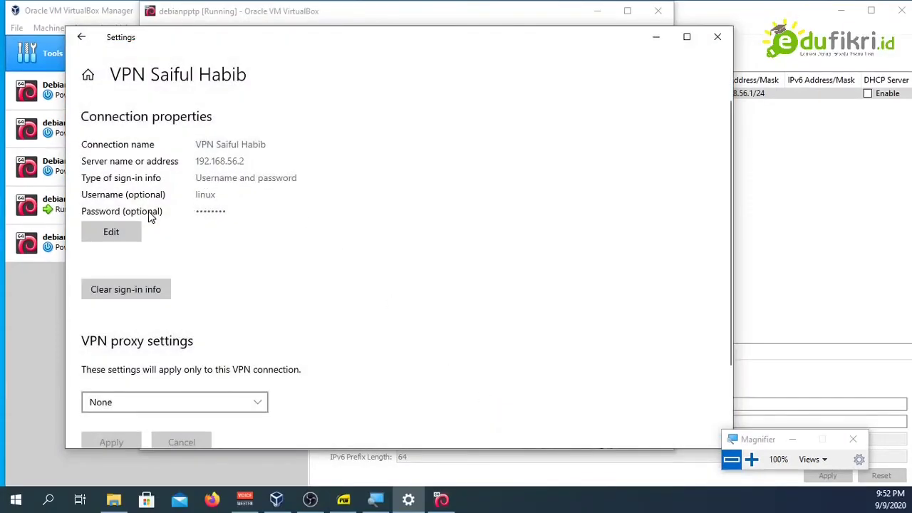
Step: Connect the VPN entry to the Debian PPTP server until it shows Connected
left_click(82, 37)
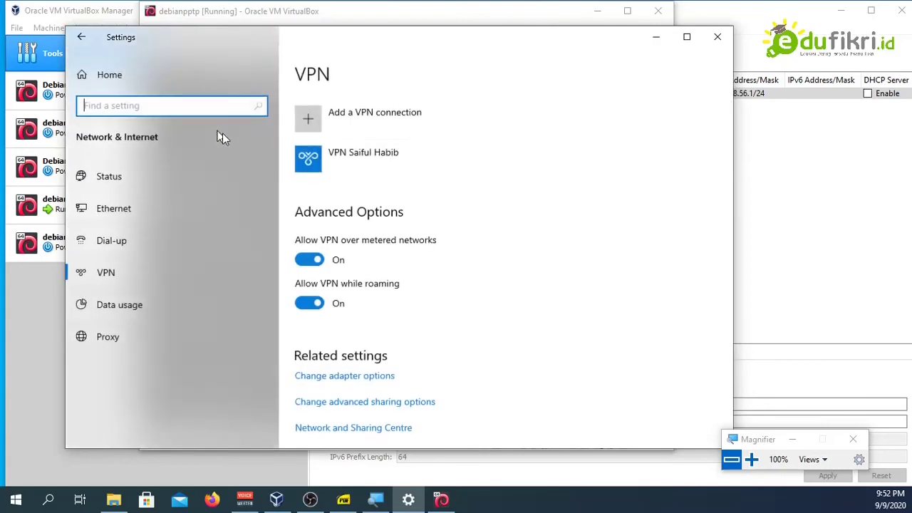
left_click(329, 156)
left_click(392, 202)
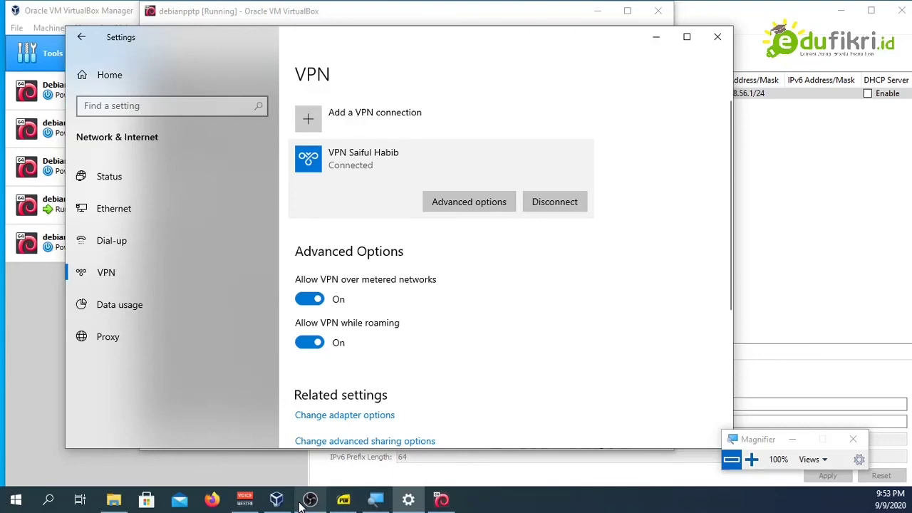
Step: Rerun 'systemctl status pptpd' to confirm client 192.168.56.1 was authorized with its assigned addresses
left_click(440, 500)
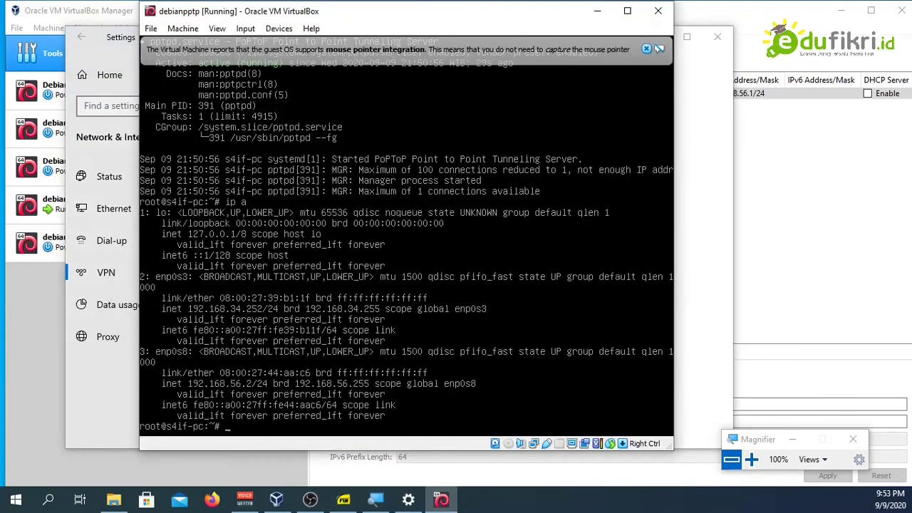
key("Up")
key("Up")
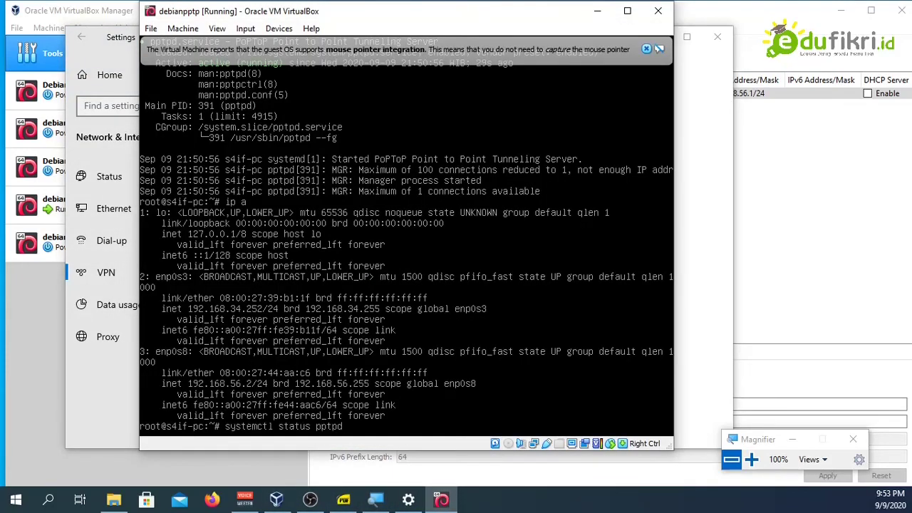
key("Return")
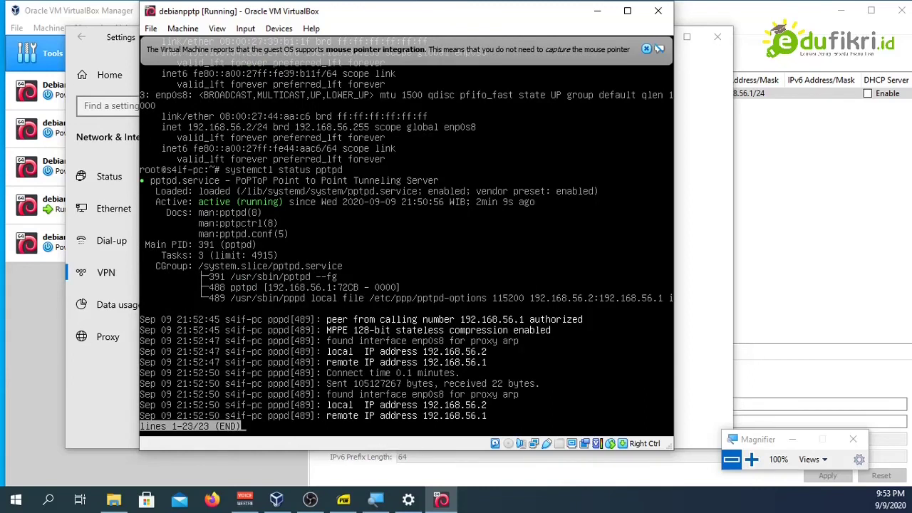
left_click(694, 346)
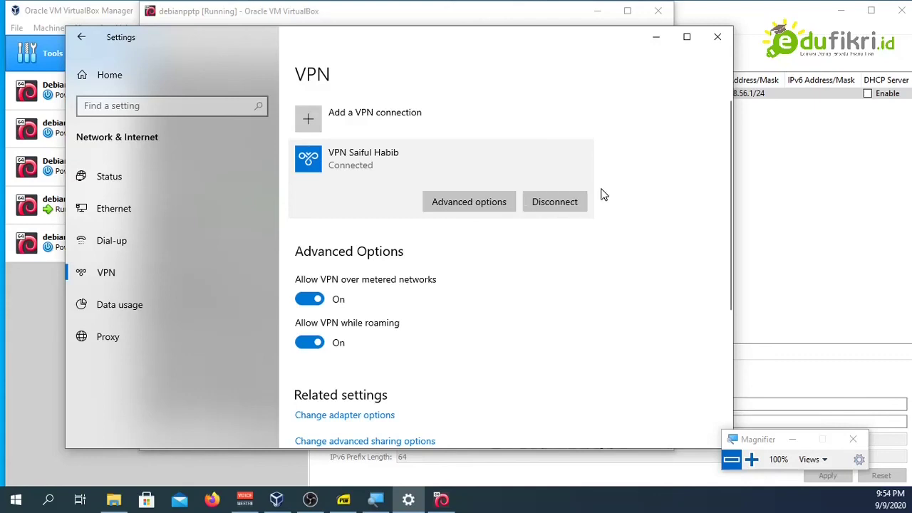
mouse_move(731, 126)
left_mouse_down()
mouse_move(731, 224)
mouse_move(721, 186)
mouse_move(730, 114)
left_mouse_up()
mouse_move(725, 159)
left_mouse_down()
mouse_move(730, 305)
mouse_move(720, 151)
left_mouse_up()
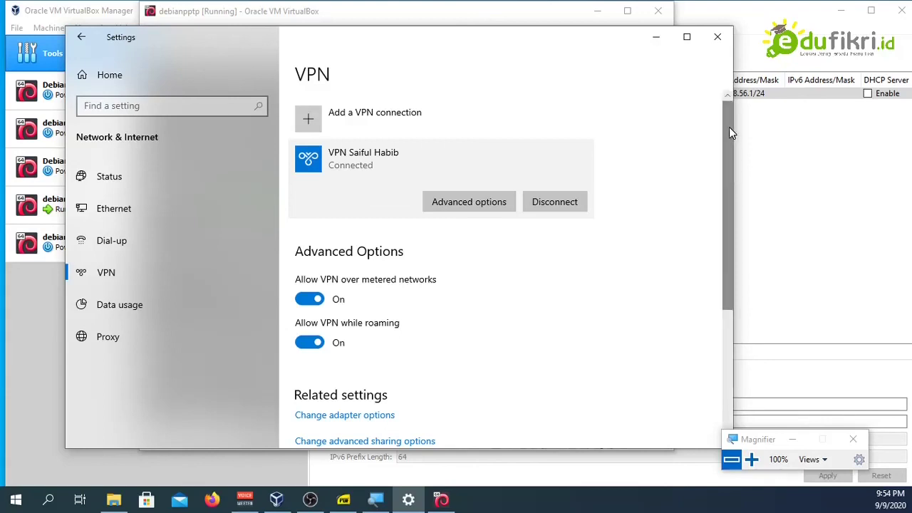
mouse_move(729, 126)
left_mouse_down()
mouse_move(729, 273)
mouse_move(731, 118)
left_mouse_up()
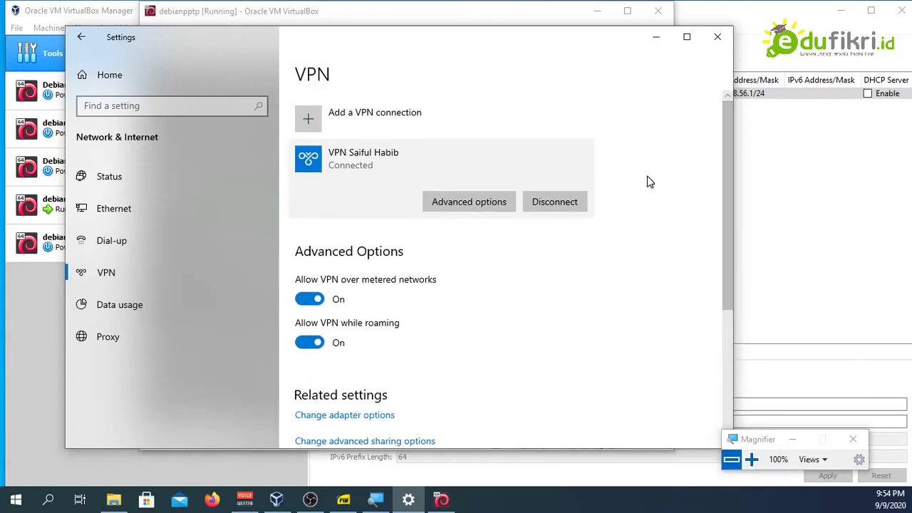